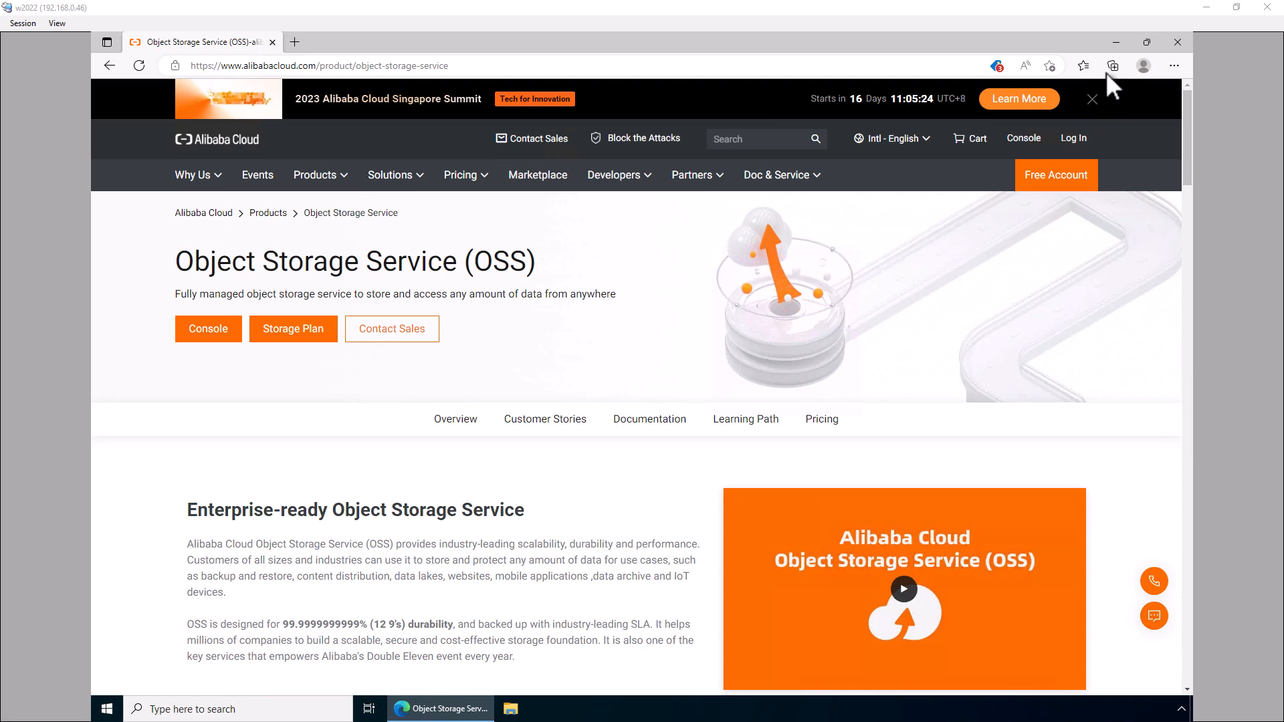
Launch GS RichCopy 360 Enterprise from the desktop and allow it to make changes to the device
left_click(1116, 41)
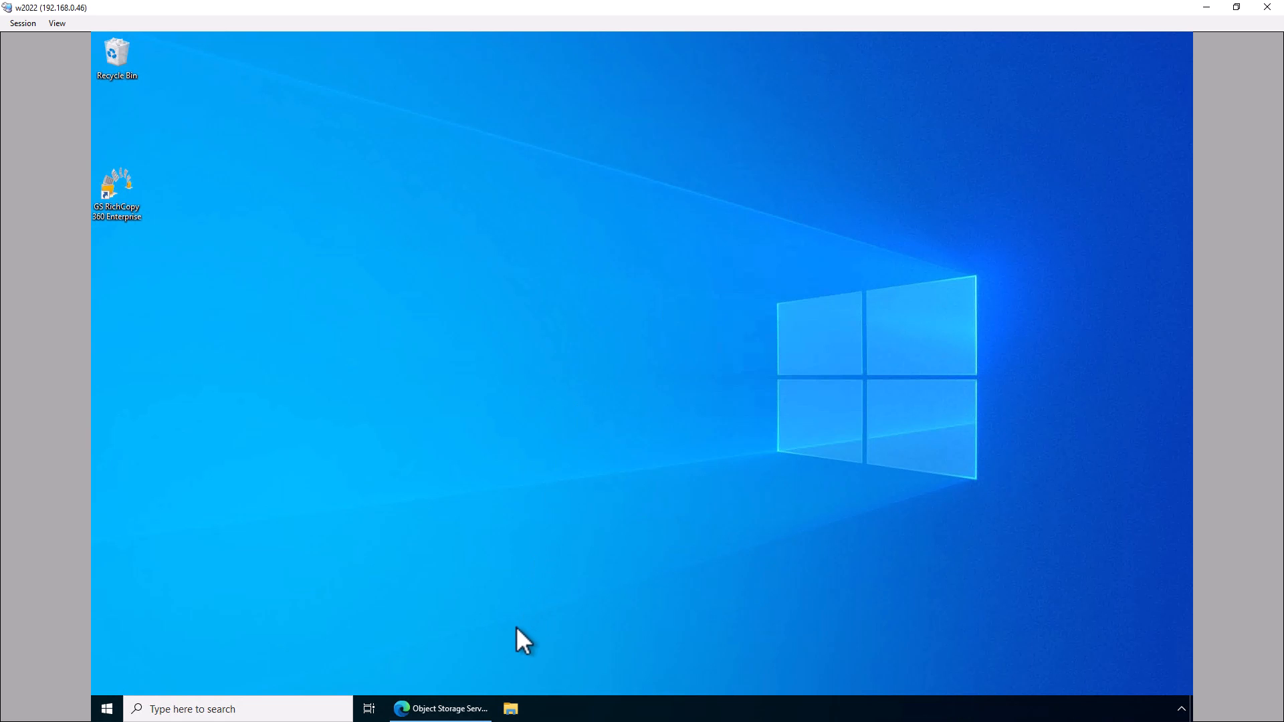
double_click(118, 204)
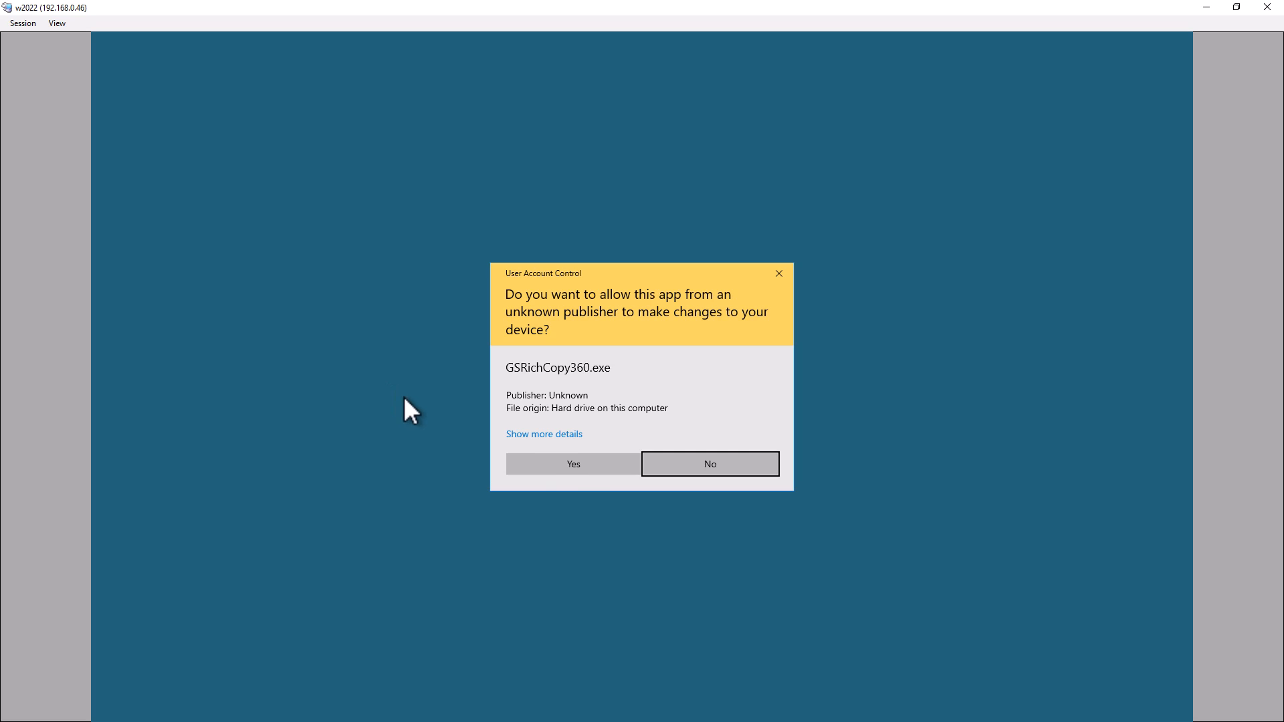
left_click(579, 465)
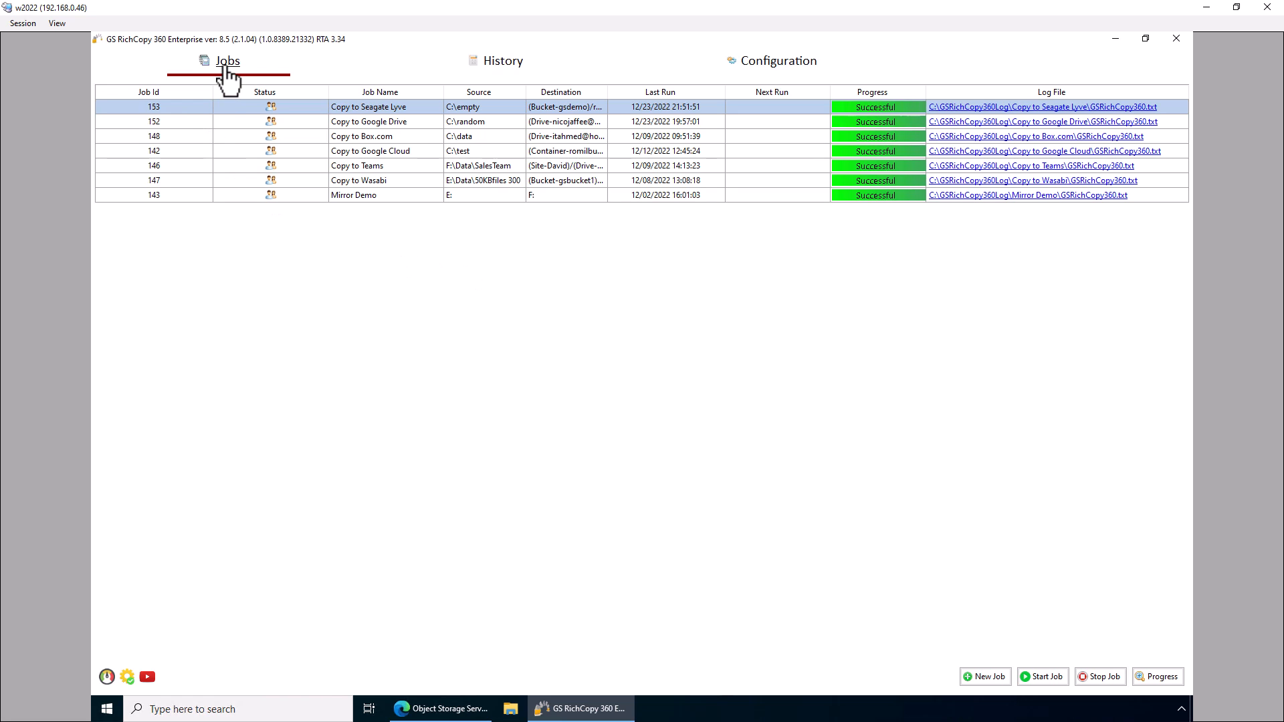
Create a new job without the wizard, using the cloud storage option, and name it "Copy to Alibaba Cloud Object Storage"
right_click(357, 247)
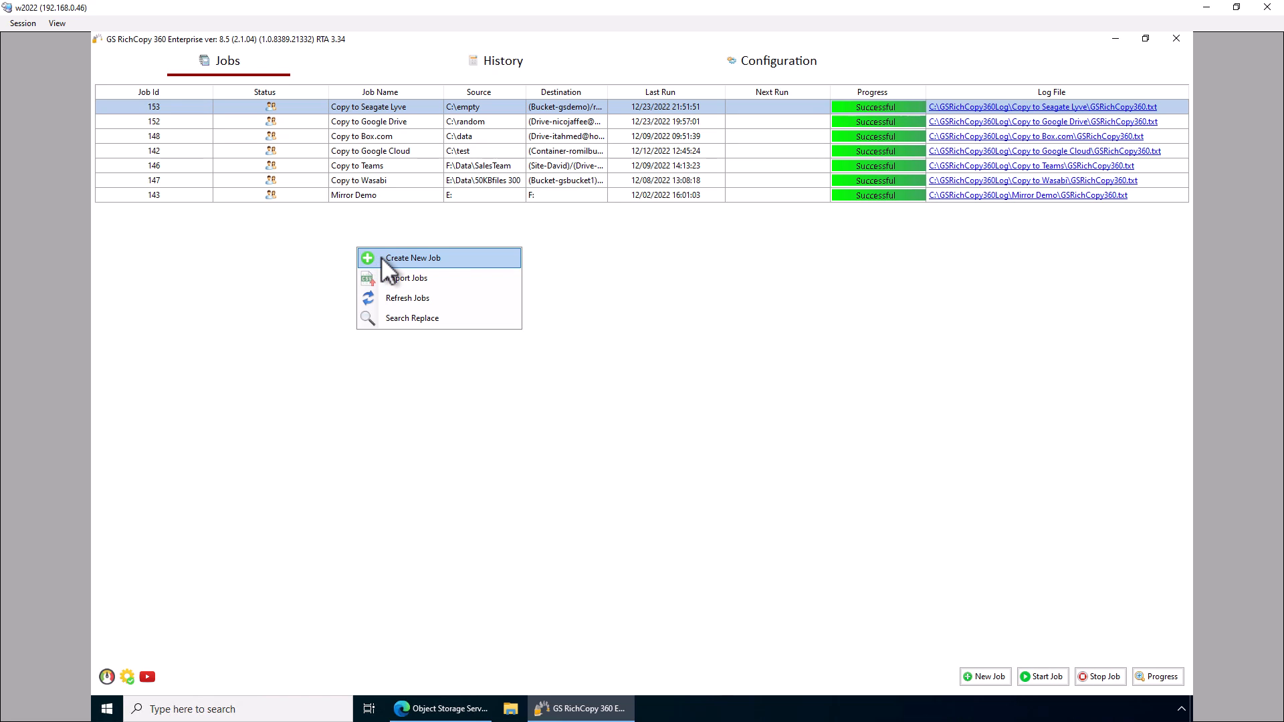
left_click(381, 257)
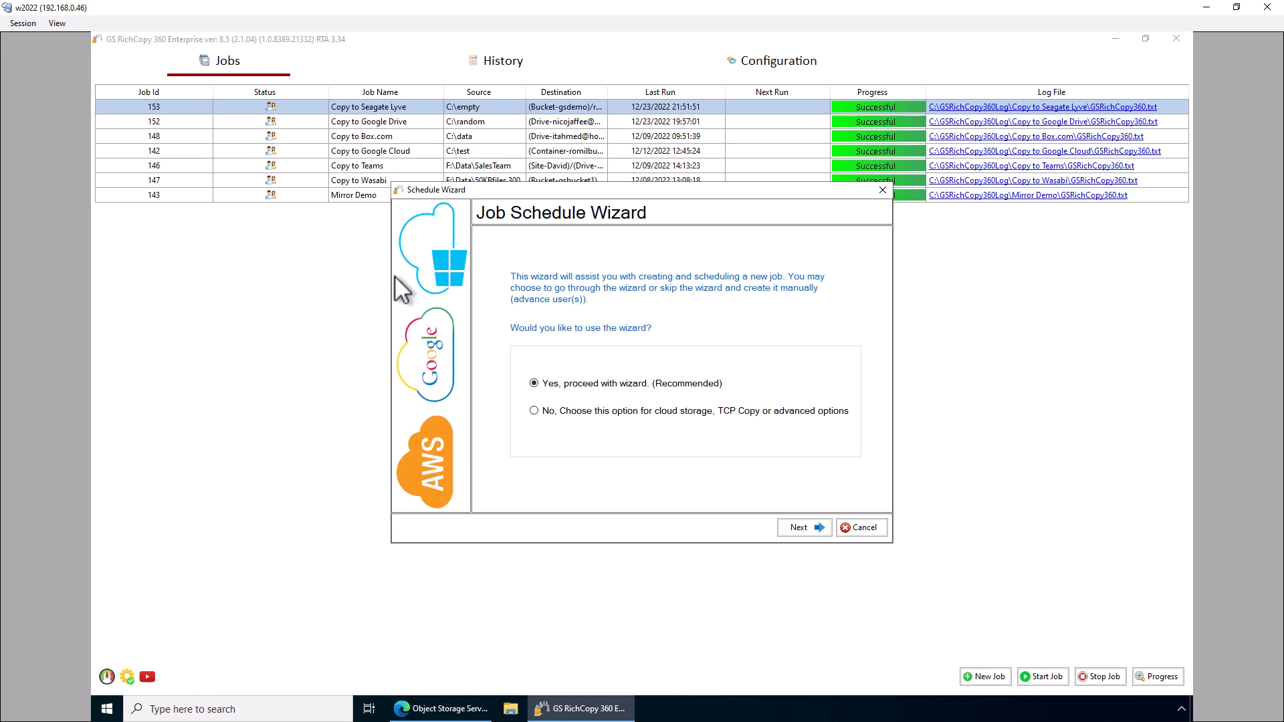
left_click(538, 410)
left_click(799, 527)
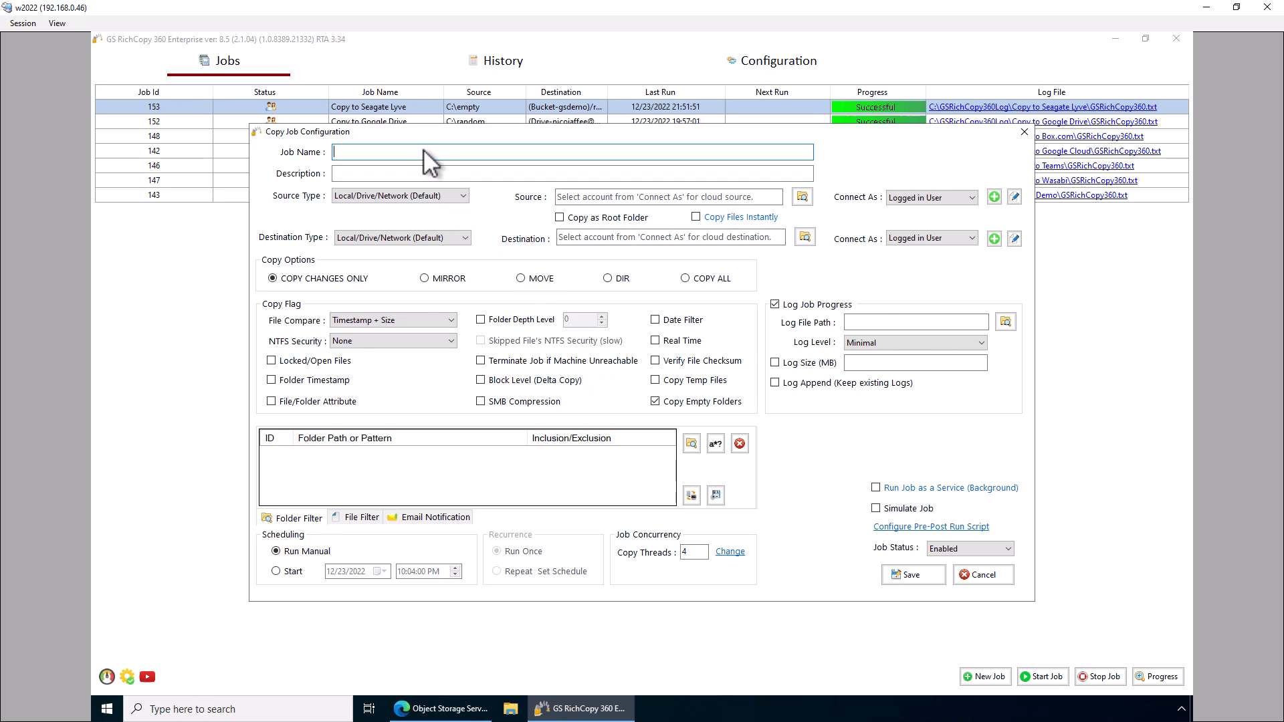
type("Copy ")
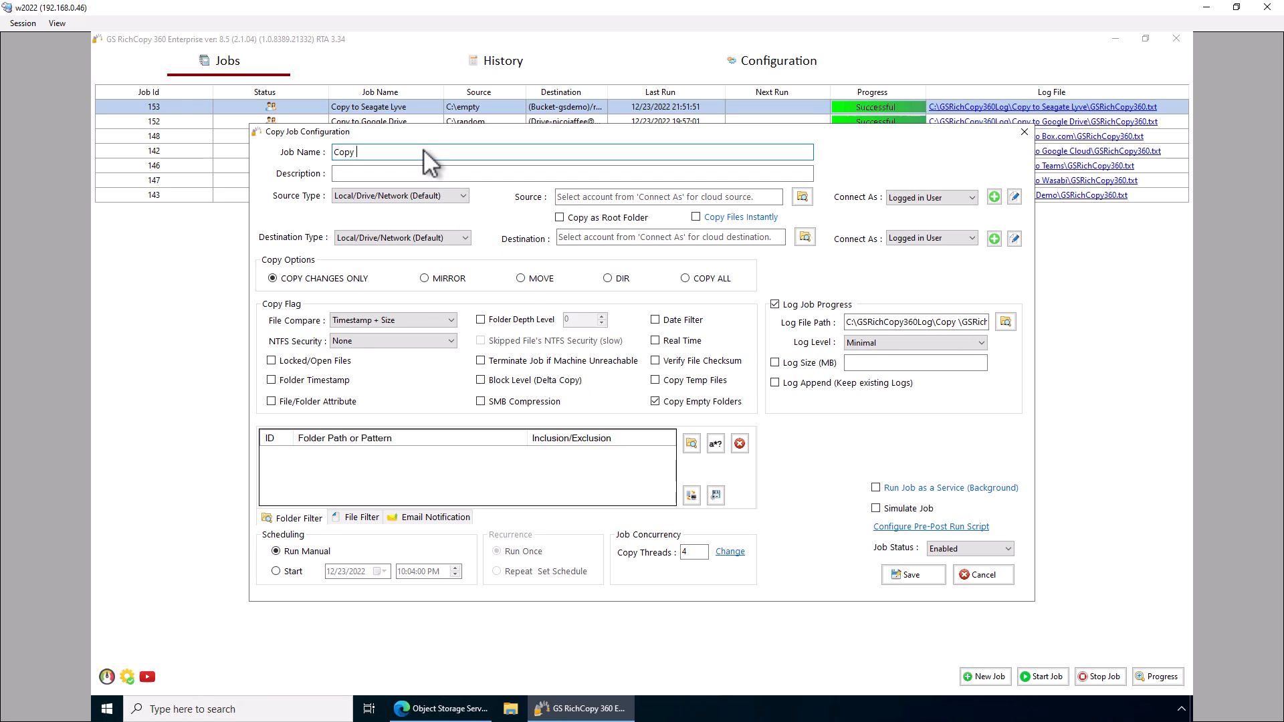
type("to Alibaba Cloud Object Storage")
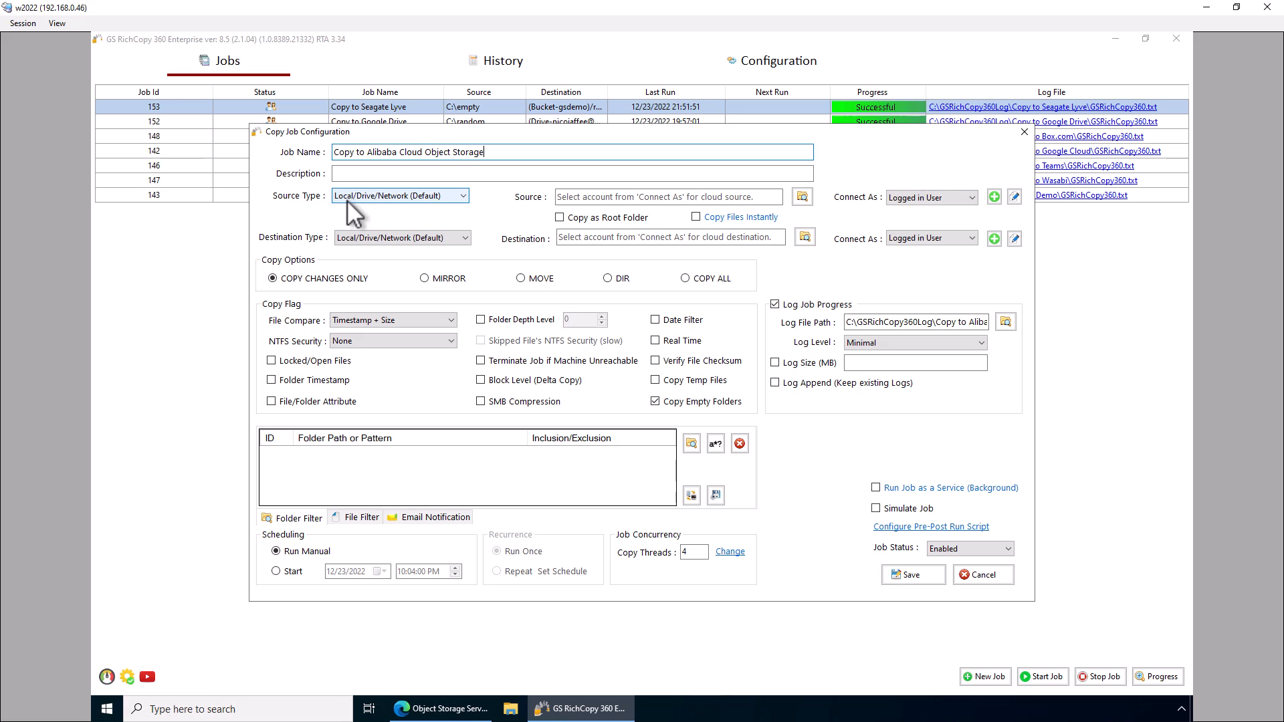
Keep the source type as Local/Drive/Network (Default) and choose the folder C:\random as the source
left_click(452, 195)
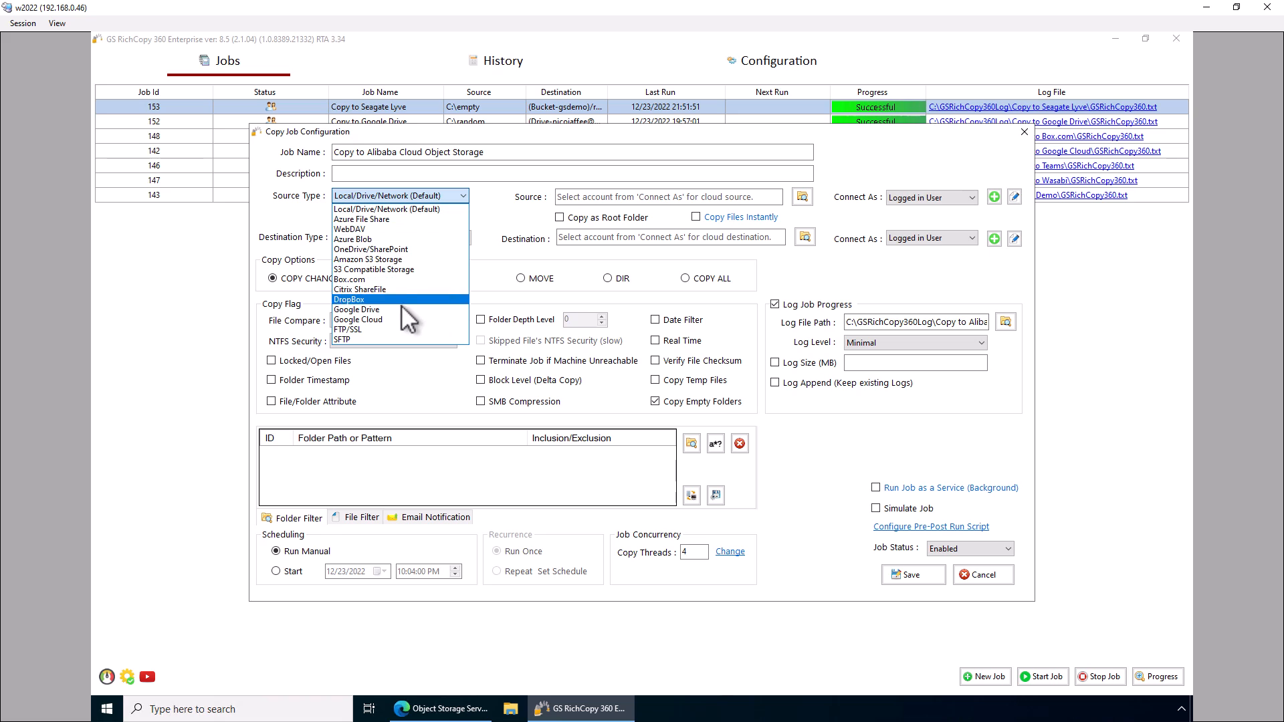
left_click(423, 205)
left_click(583, 199)
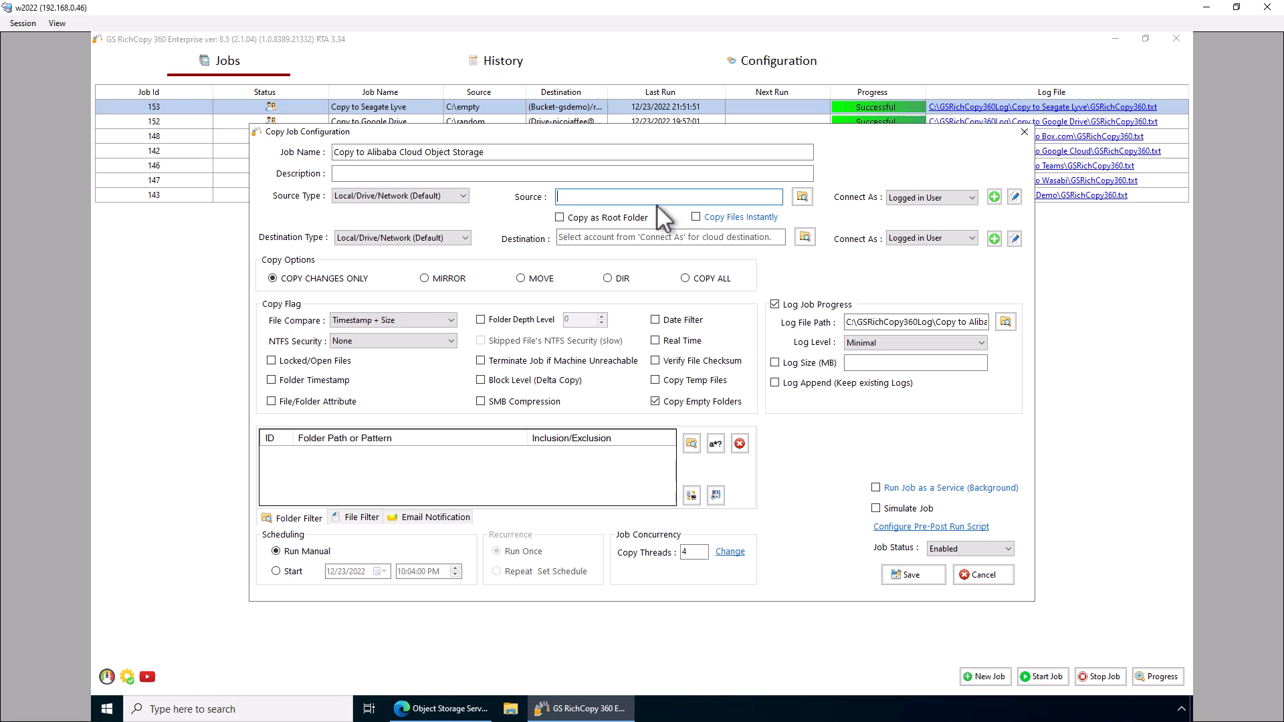
left_click(803, 196)
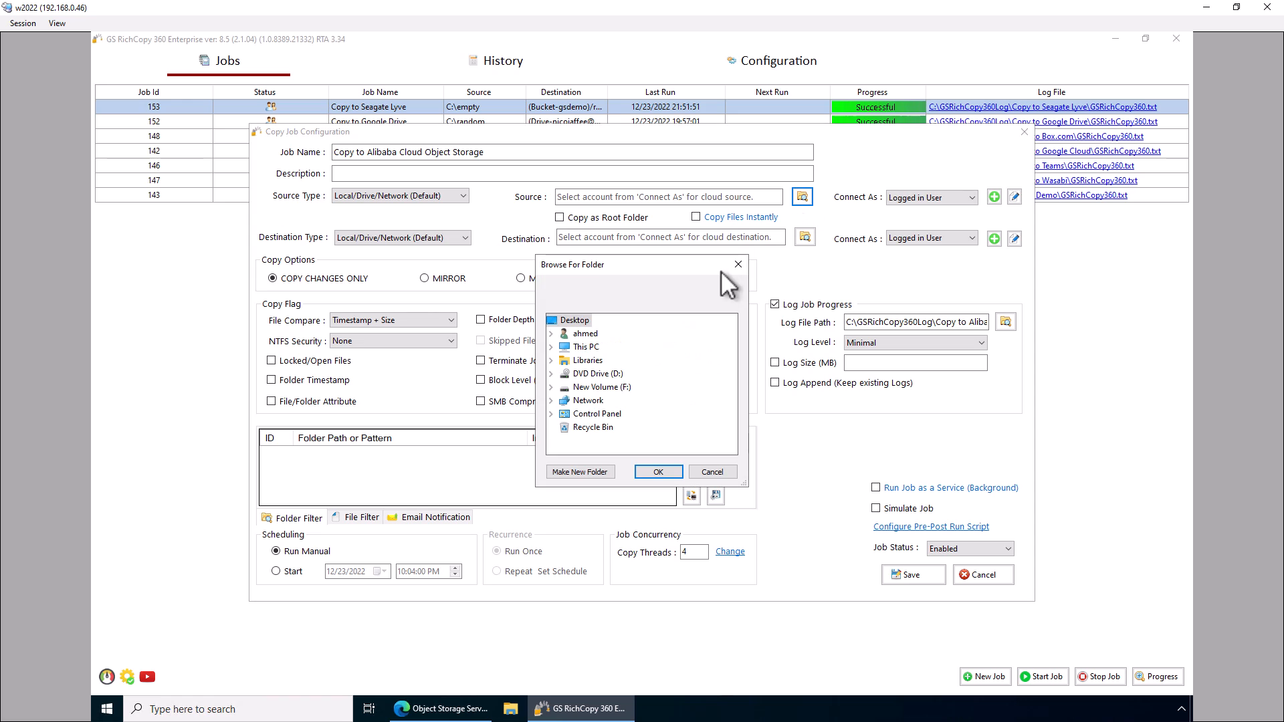
left_click(551, 347)
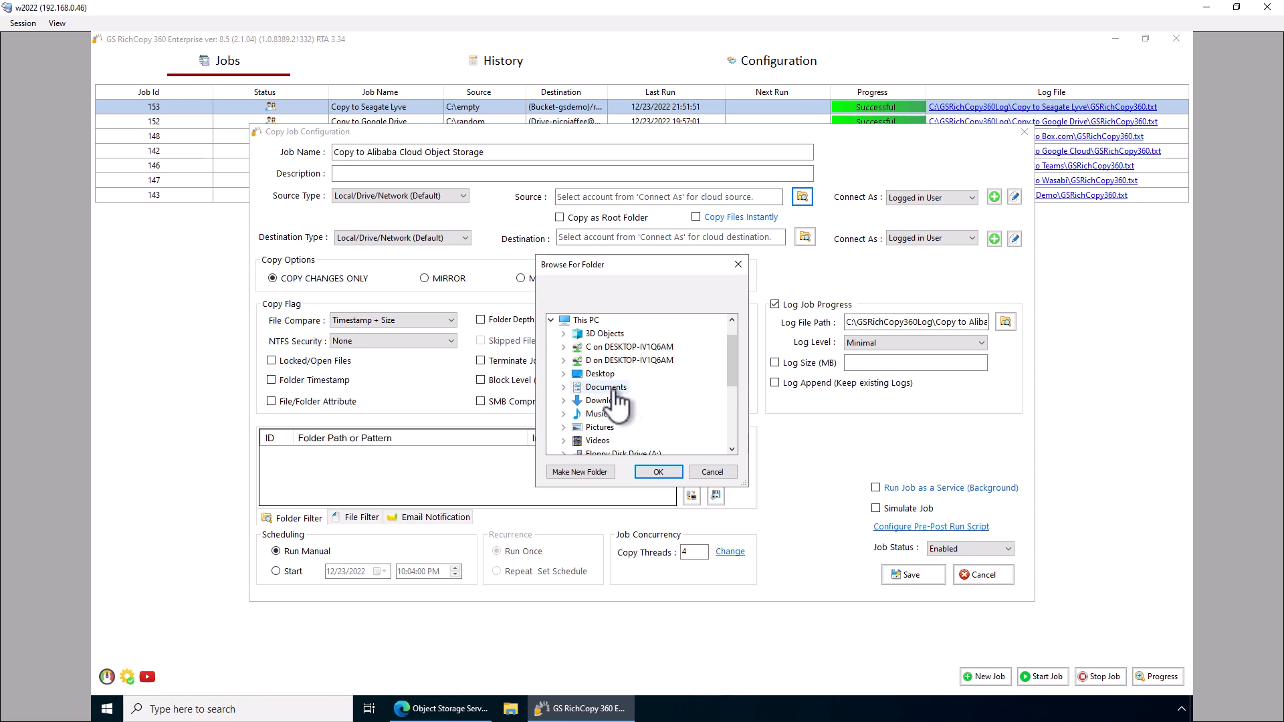
scroll(602, 394, "down", 2)
double_click(592, 389)
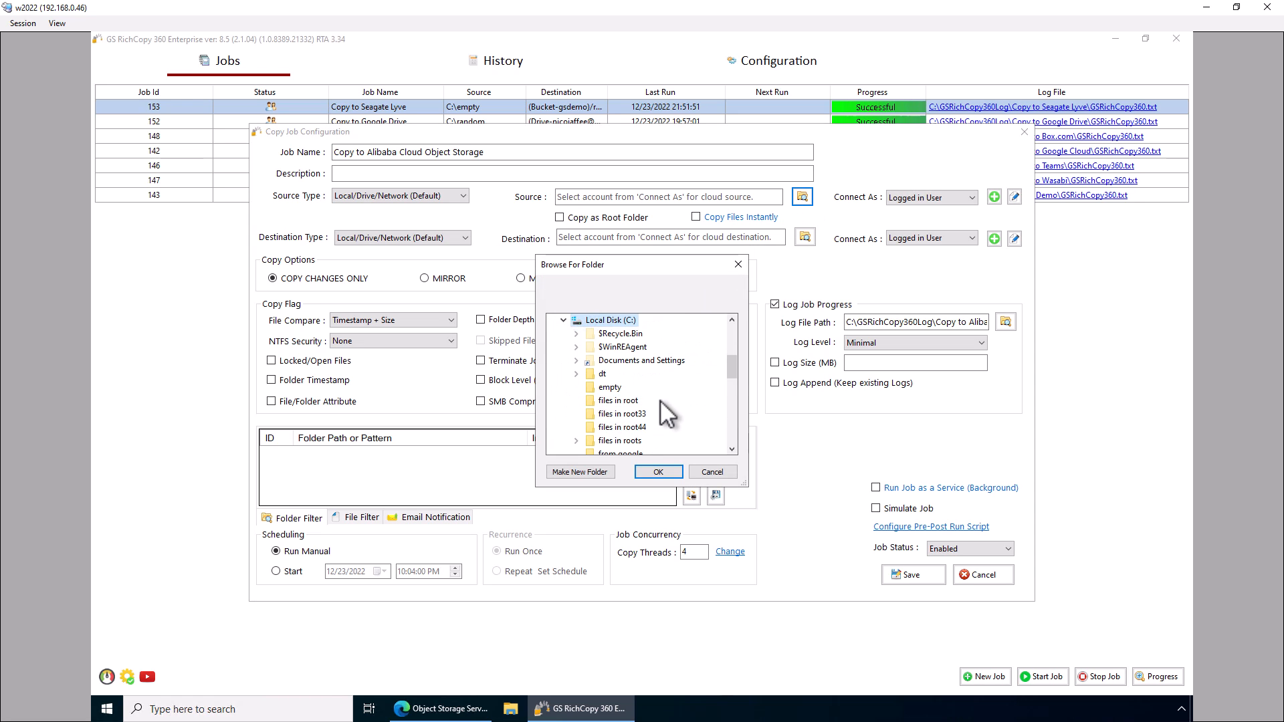
scroll(660, 399, "down", 3)
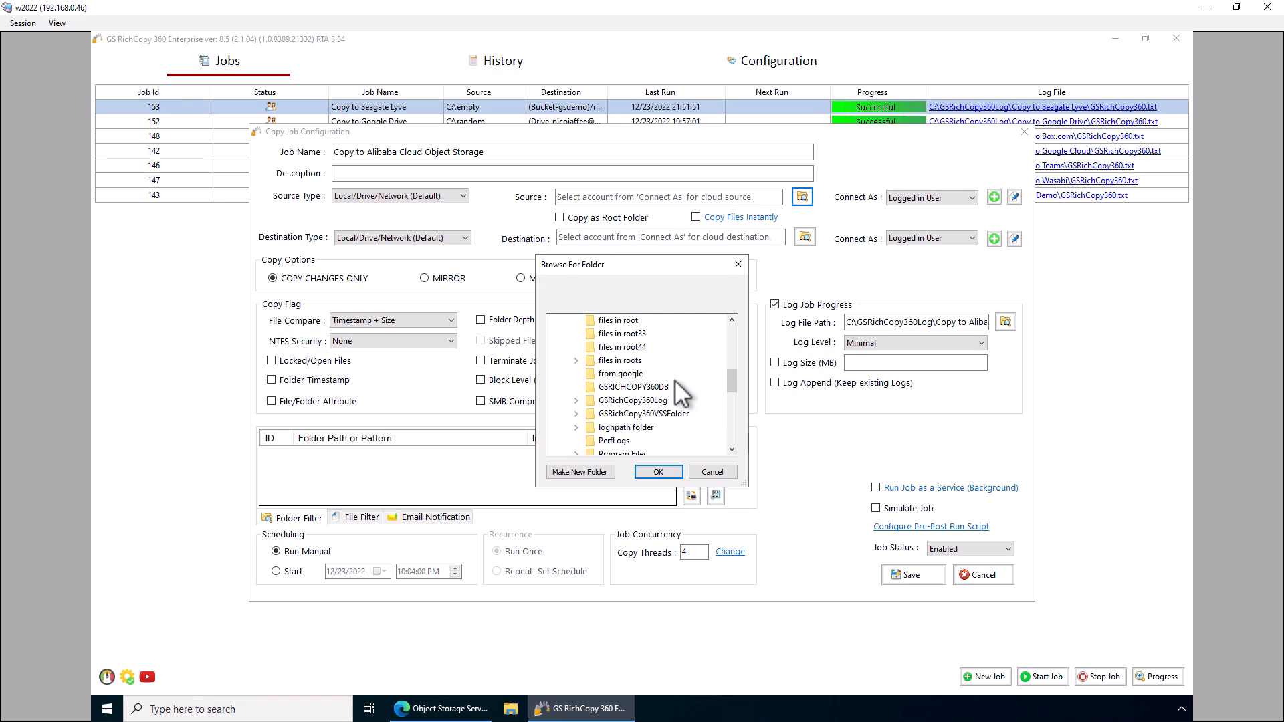
scroll(675, 391, "down", 2)
left_click(609, 414)
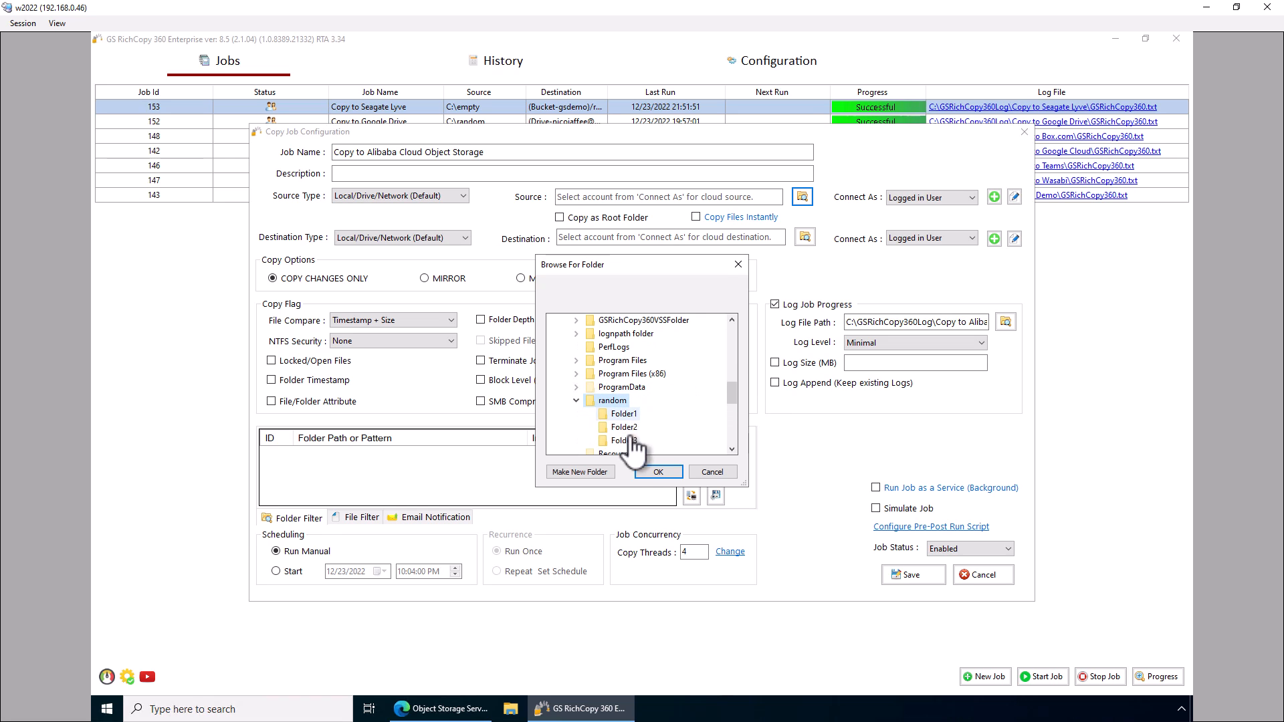
left_click(658, 471)
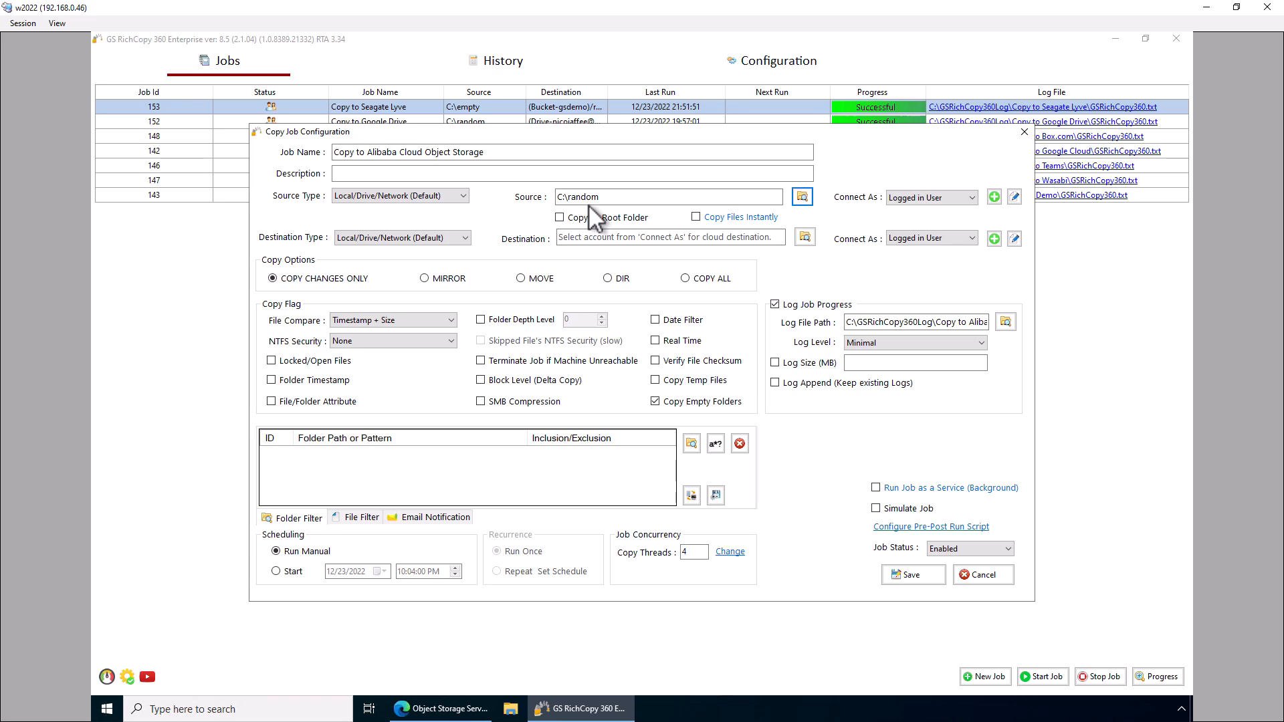
Enable Copy as Root Folder and Copy Files Instantly for the source folder
left_click_drag(604, 198, 572, 198)
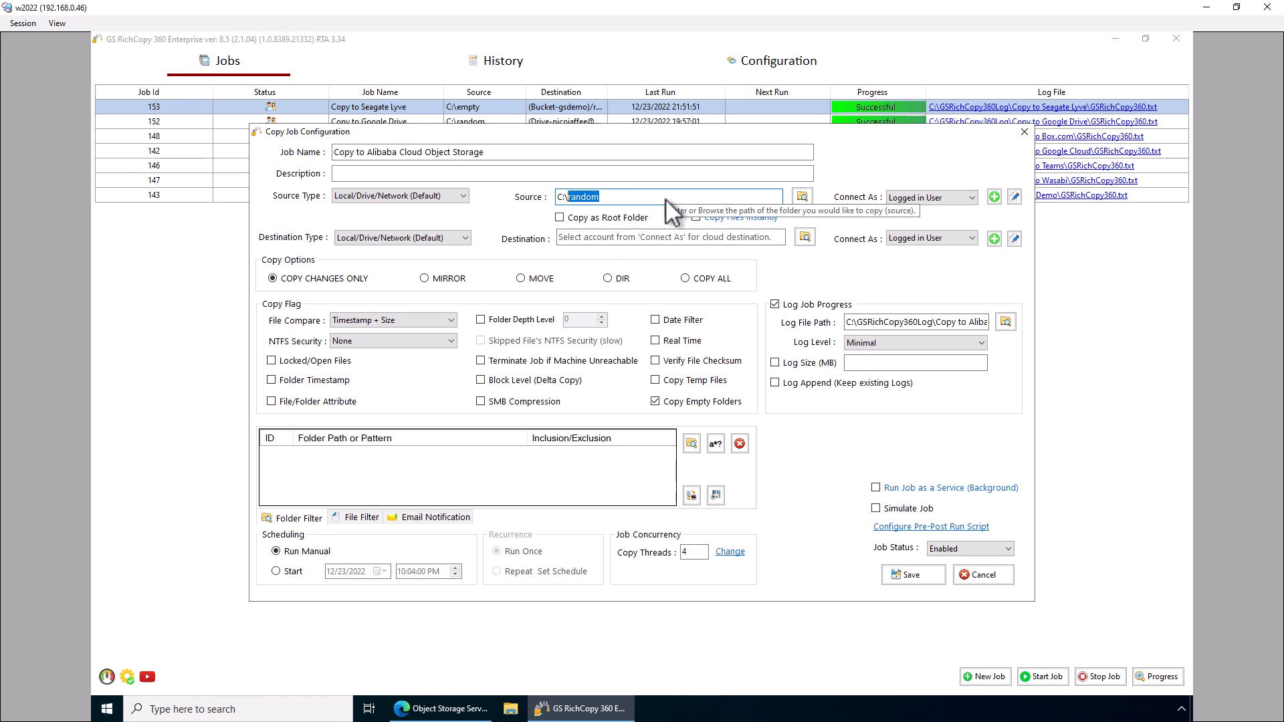
left_click(559, 218)
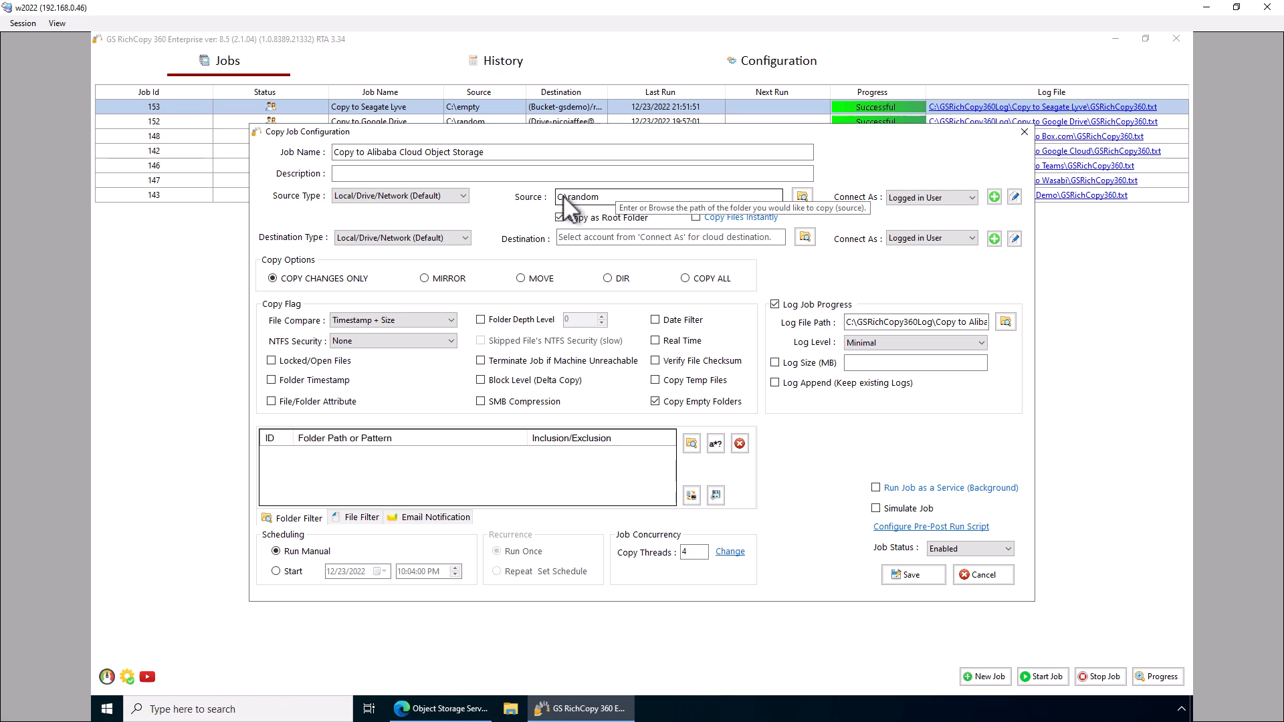
left_click(696, 218)
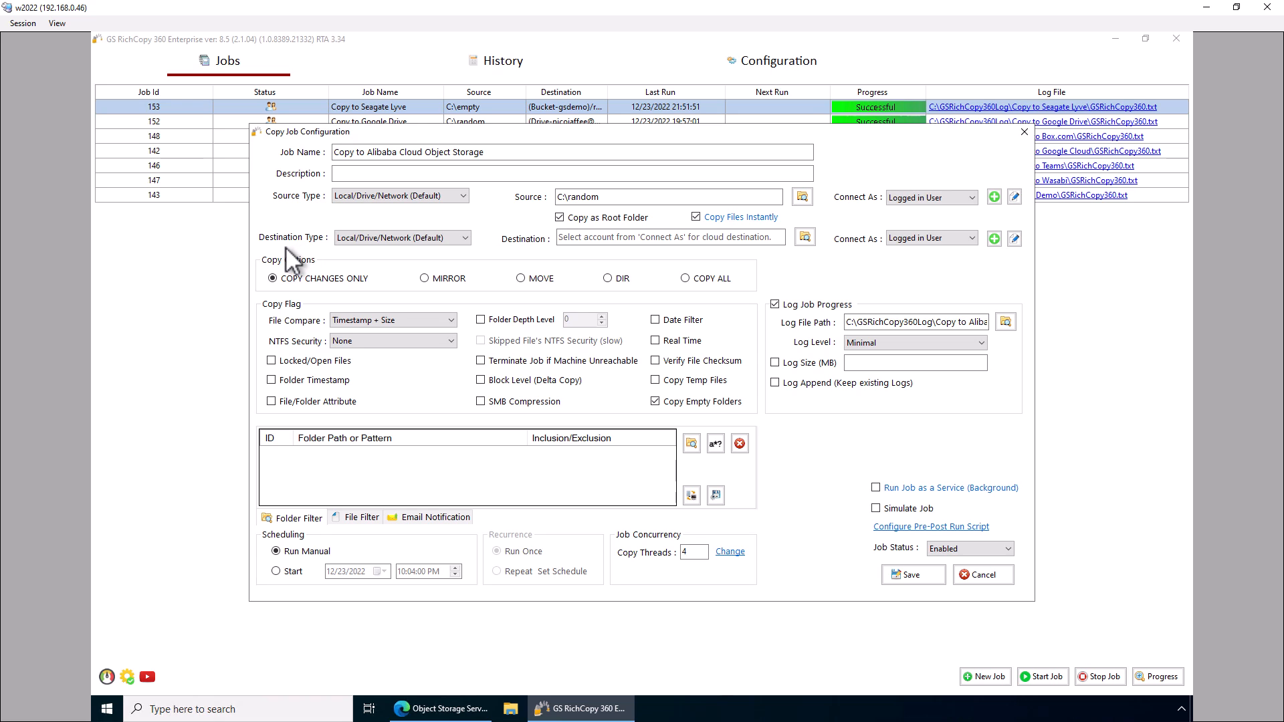
Set the destination type to S3 Compatible Storage and connect to it with the saved Alibaba account
left_click(443, 239)
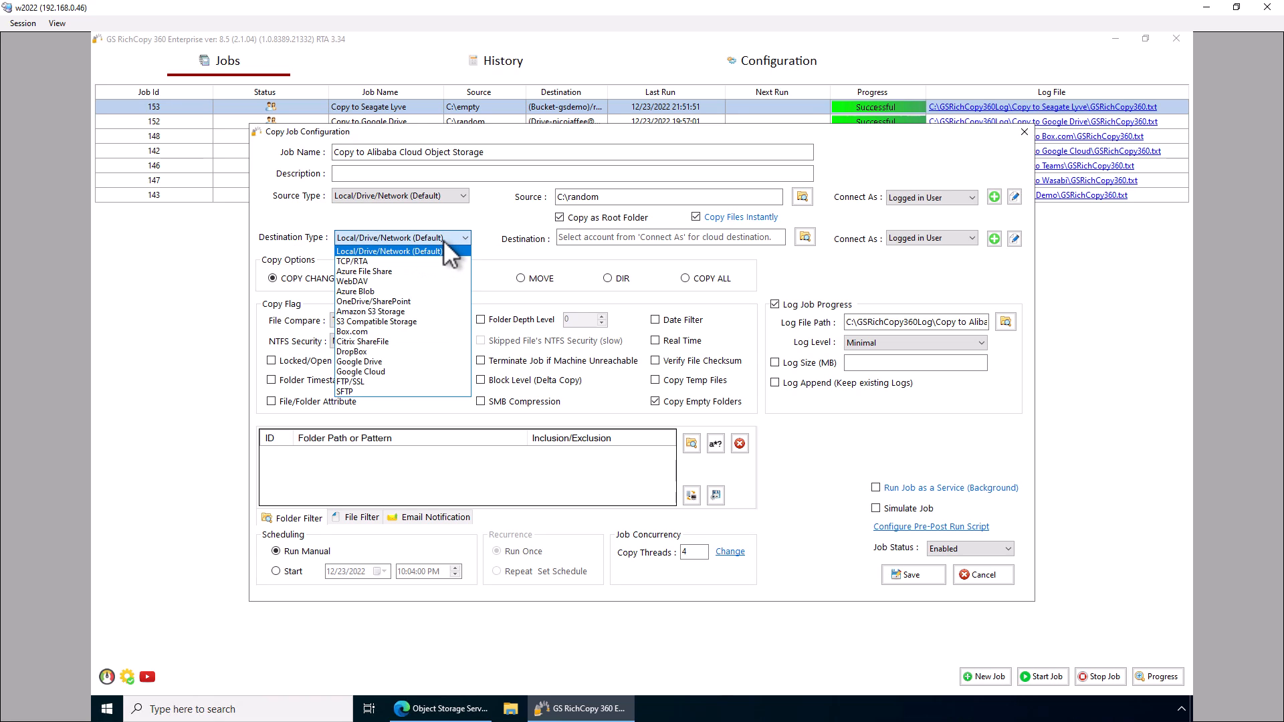
left_click(410, 322)
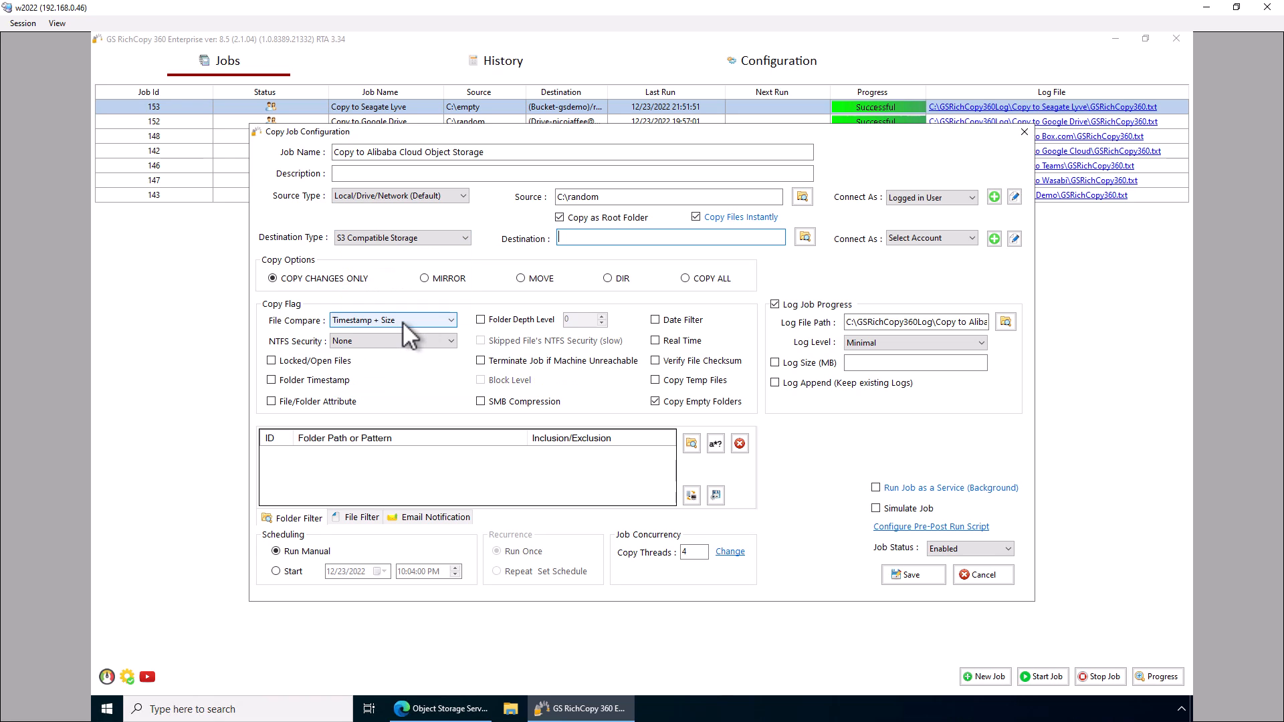
left_click(994, 239)
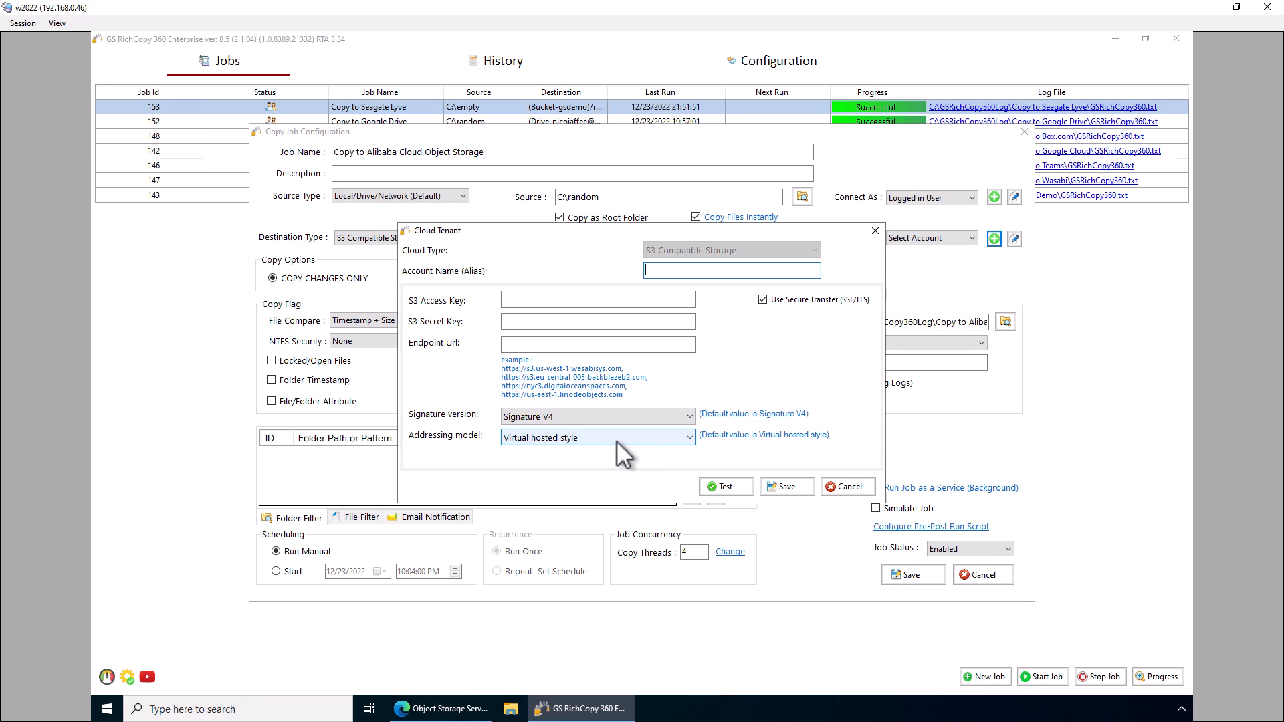
left_click(834, 488)
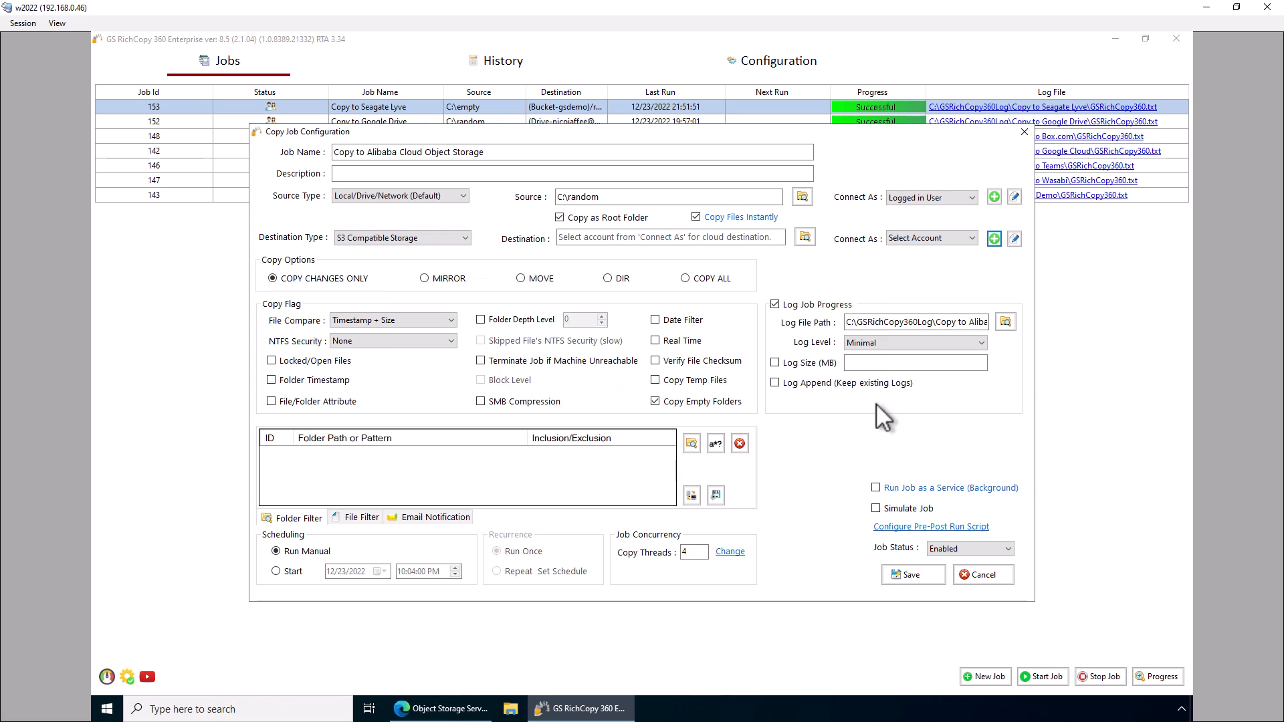
left_click(917, 239)
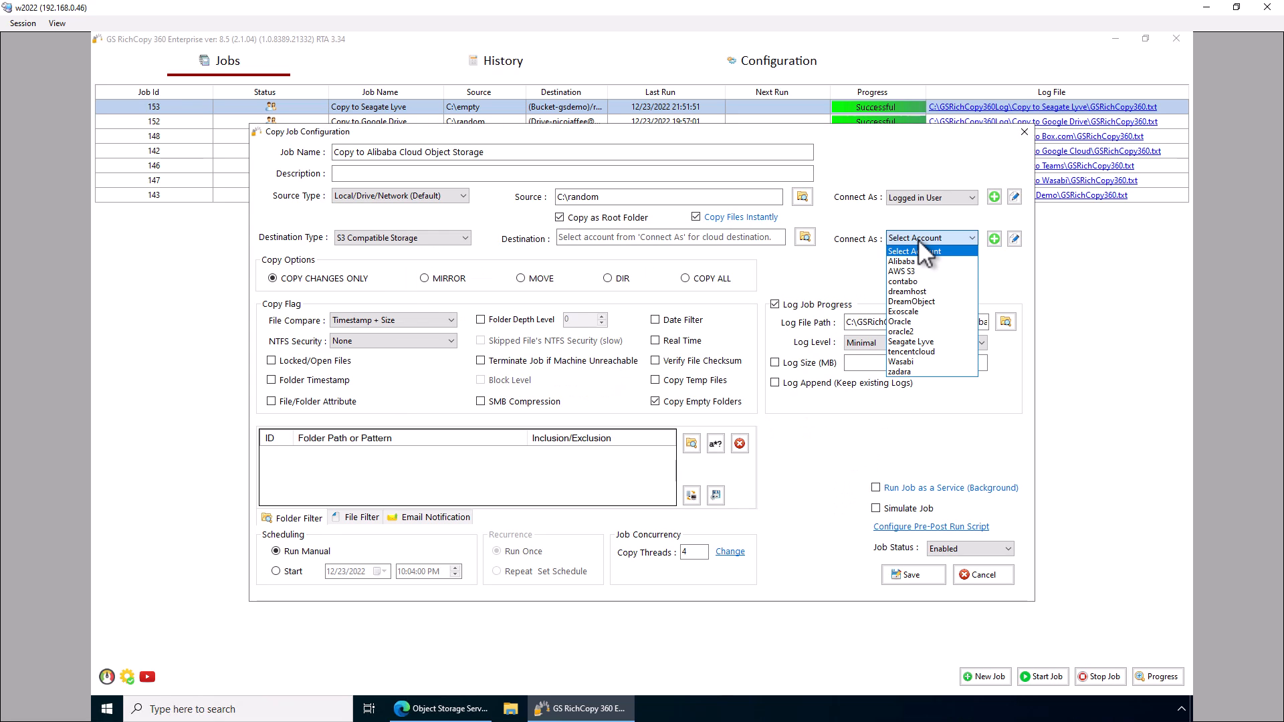
left_click(917, 261)
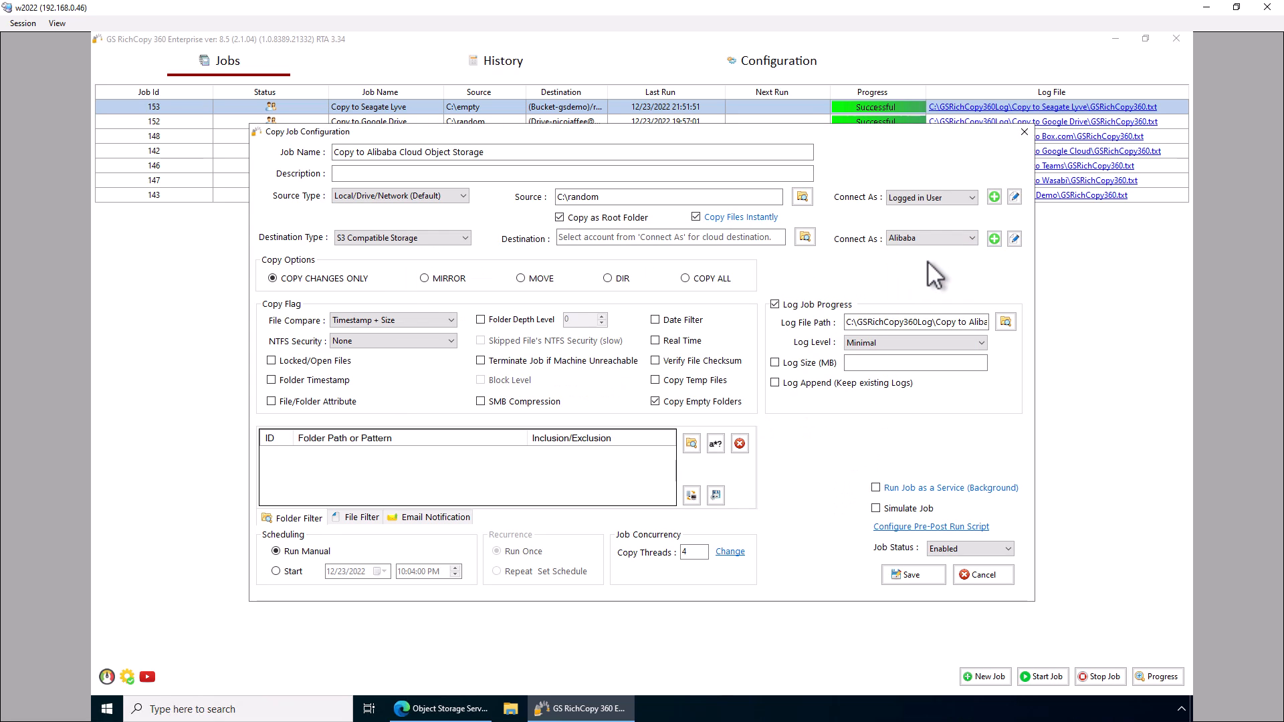
Open the Alibaba account's settings, test the connection to its endpoint and save the account
left_click(1015, 239)
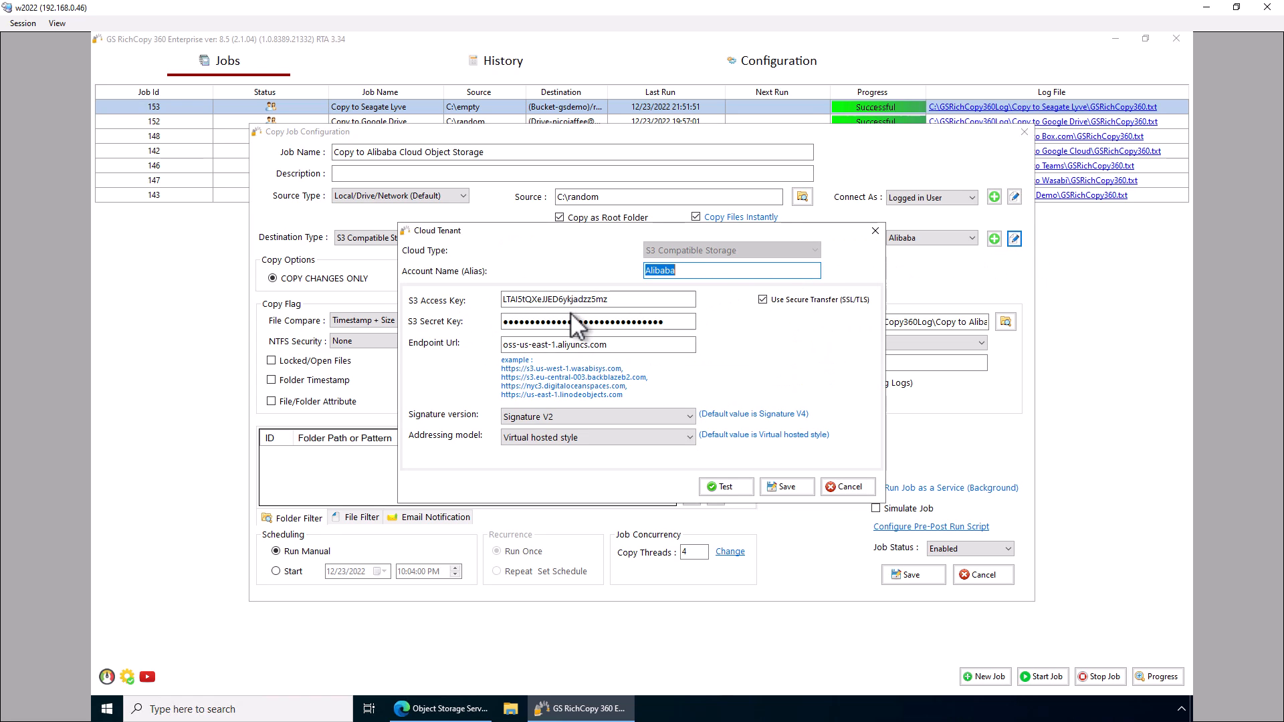
left_click_drag(608, 346, 502, 345)
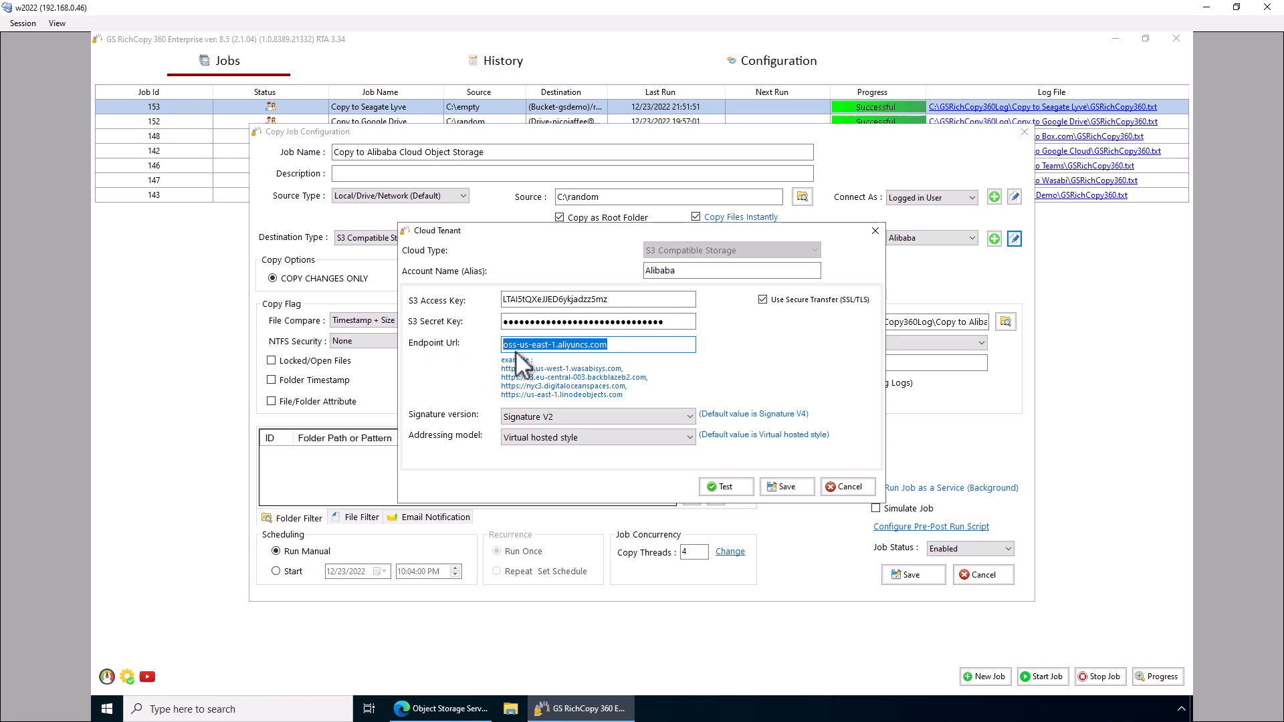
left_click_drag(620, 341, 312, 358)
left_click(745, 488)
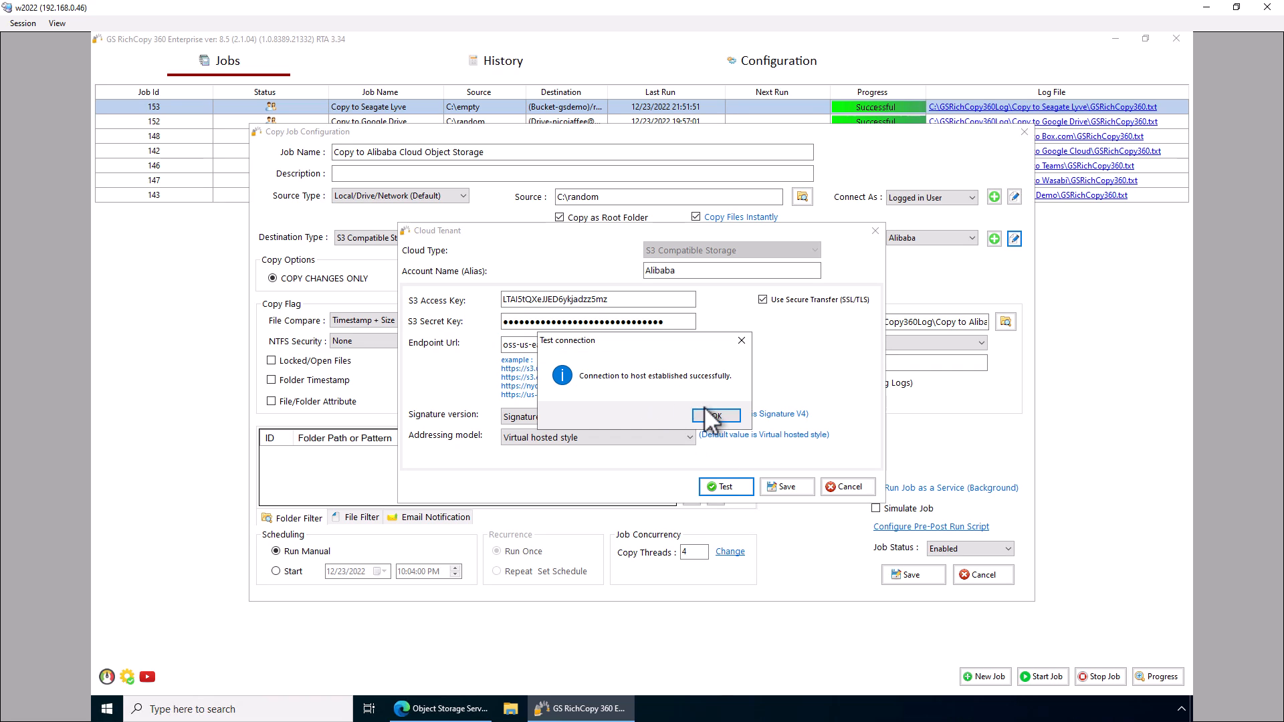
left_click(709, 416)
left_click(795, 487)
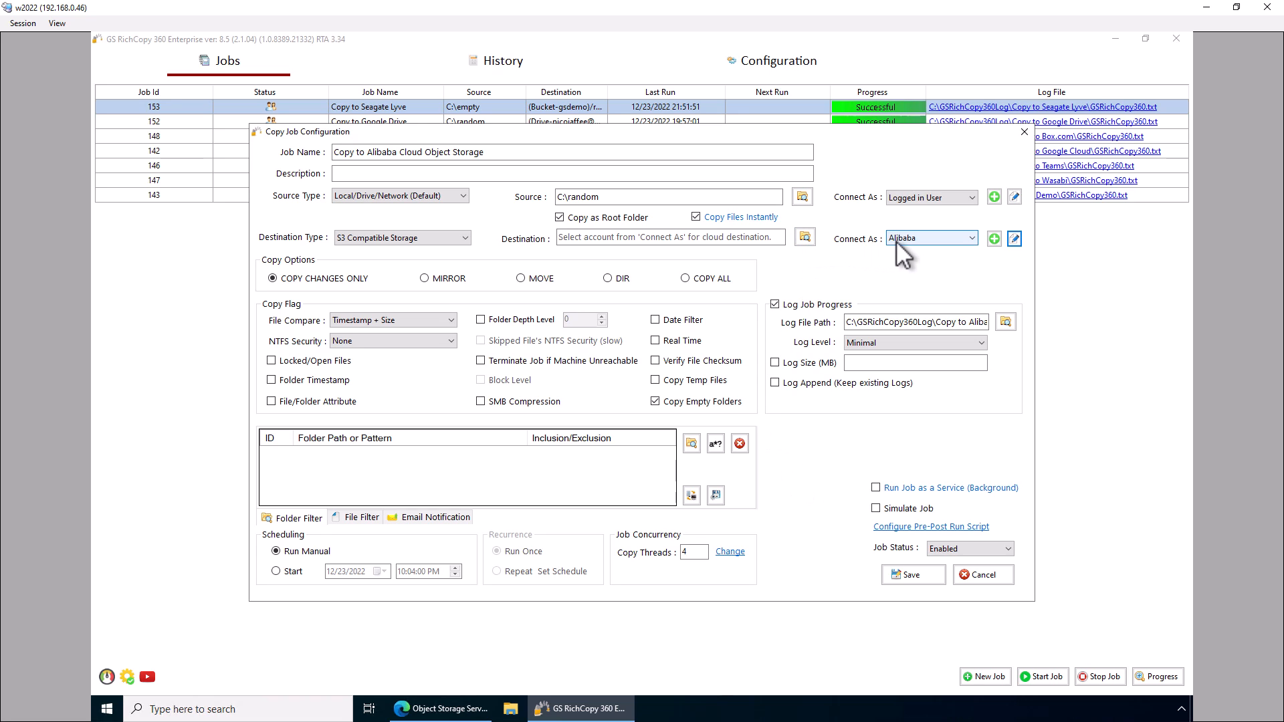
Browse the Alibaba storage and choose the bucket gsdemo as the job's destination
left_click(805, 238)
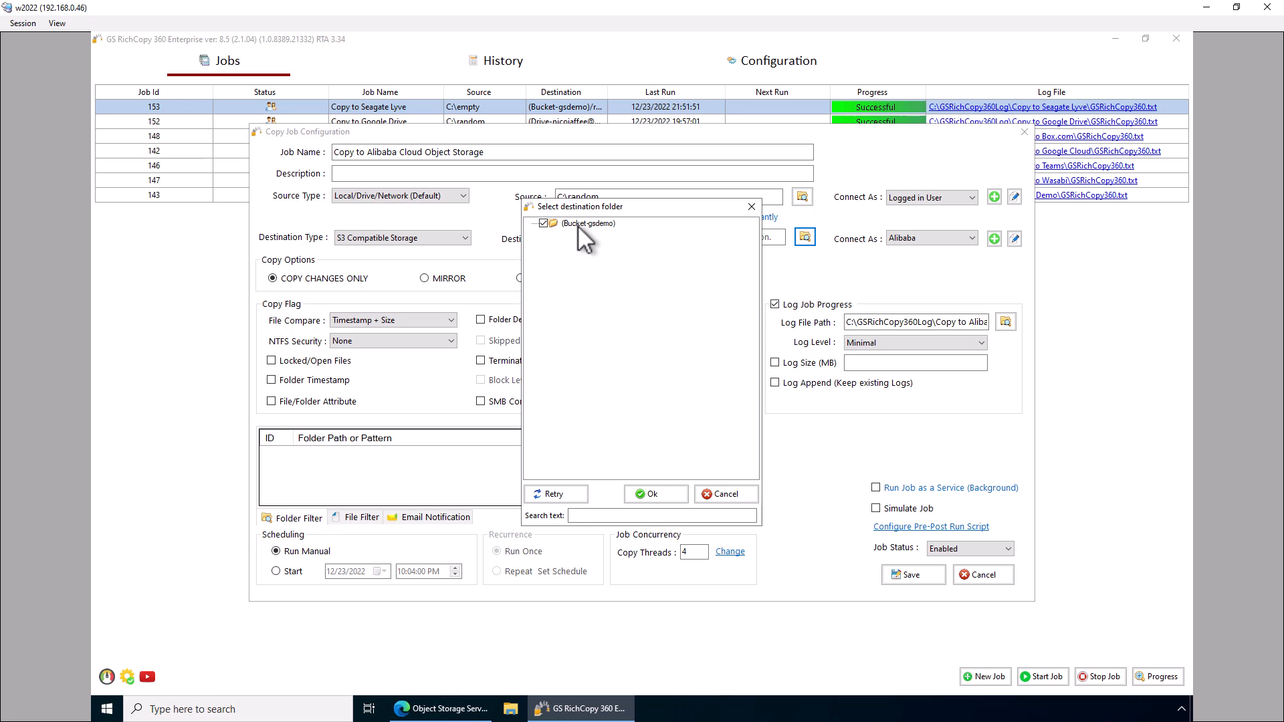
left_click(669, 496)
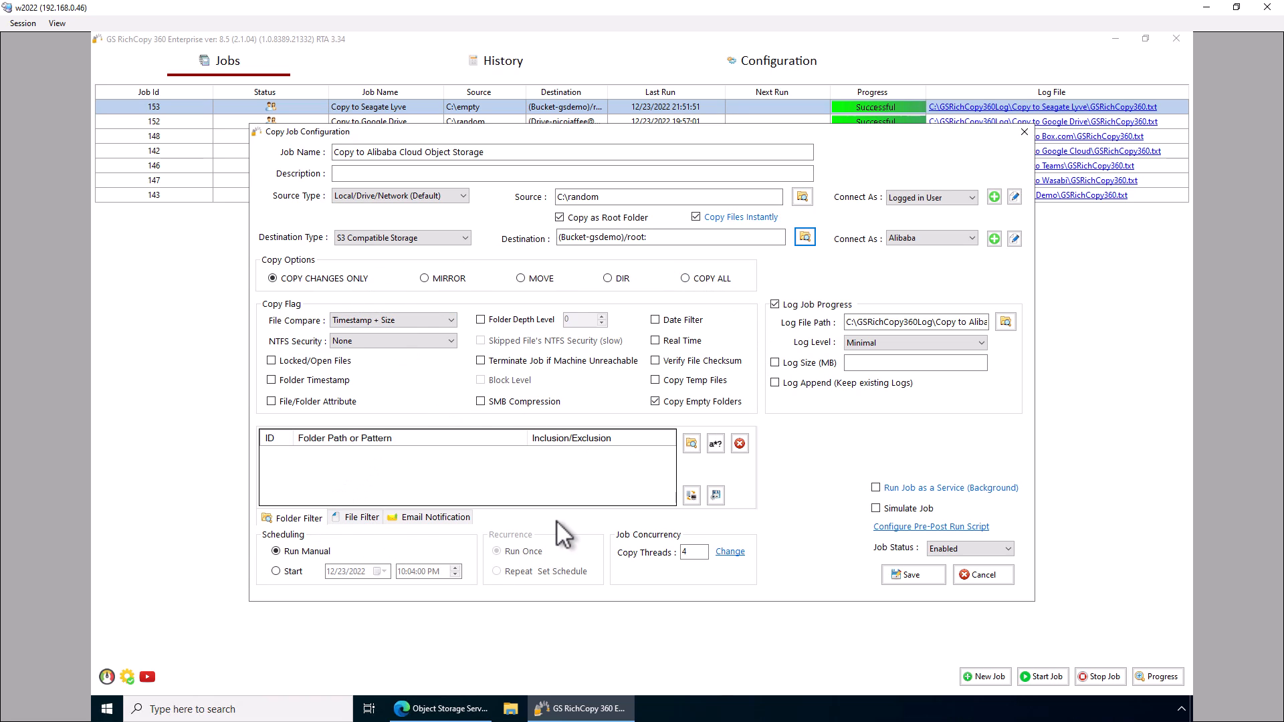
Review the job's recurrence options, including the Repeat Every intervals, discard them and return the scheduling to Run Manual
left_click(276, 571)
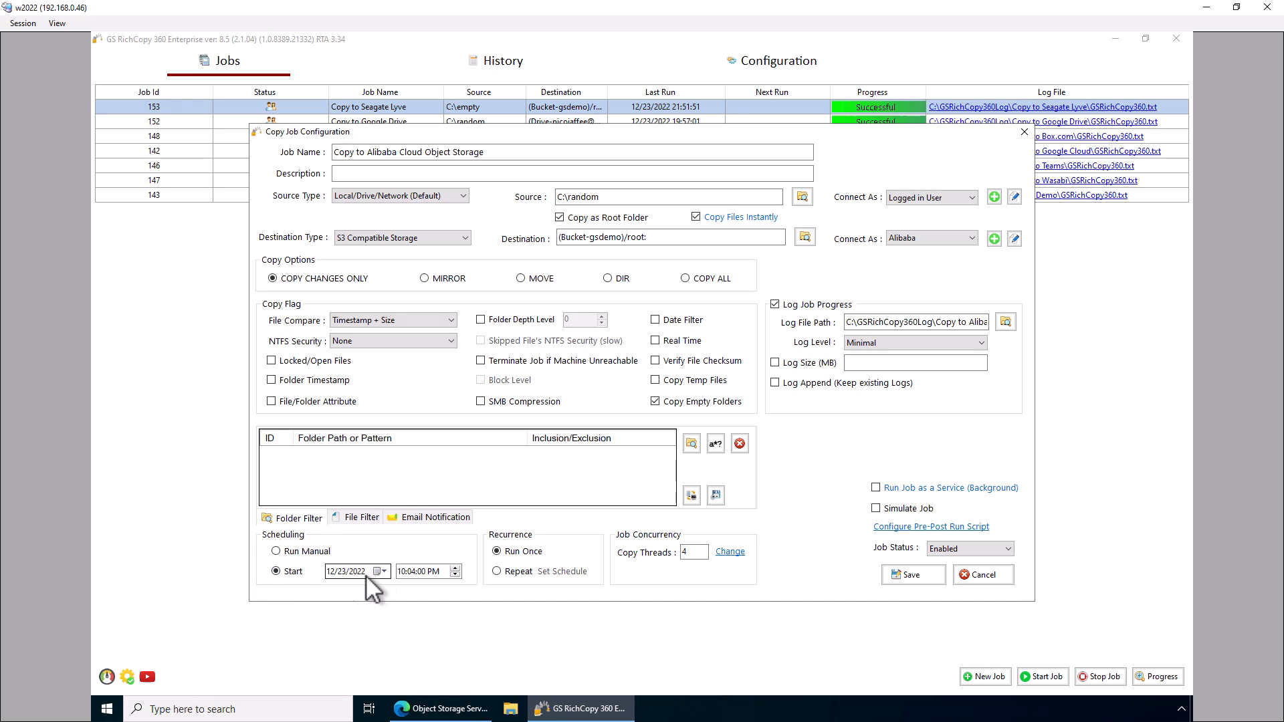
left_click(496, 571)
left_click(562, 573)
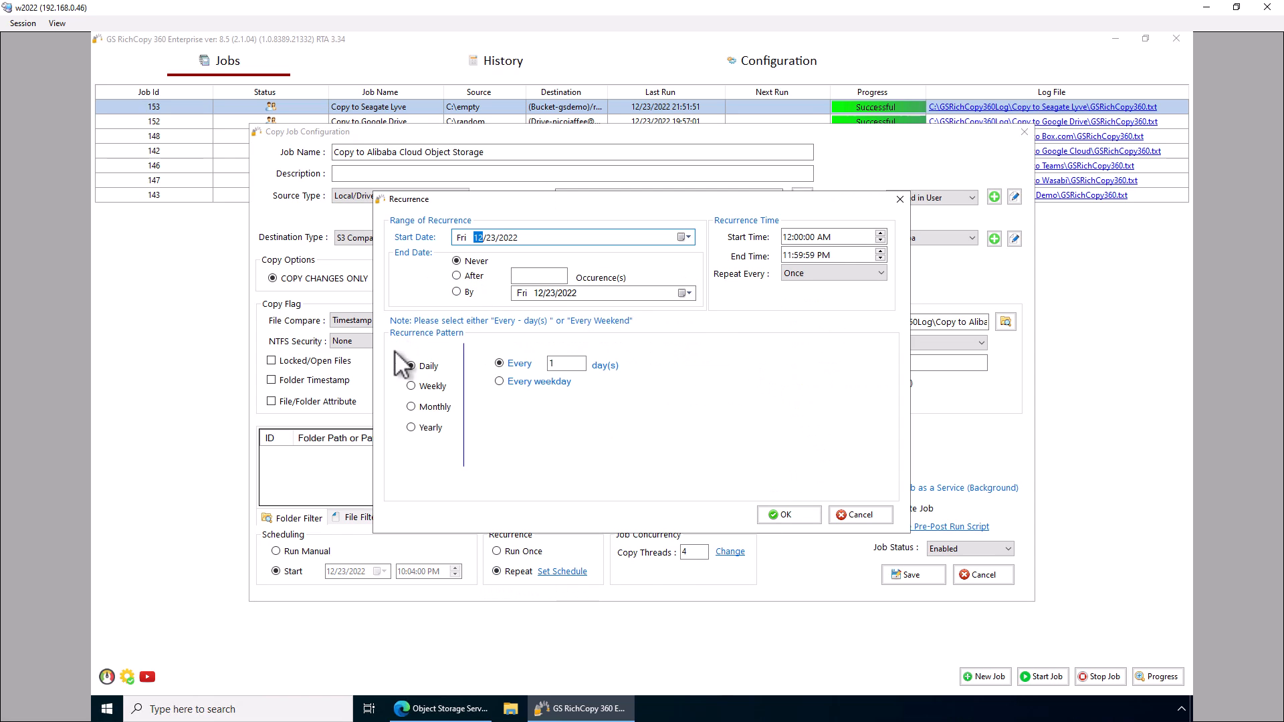
left_click(821, 274)
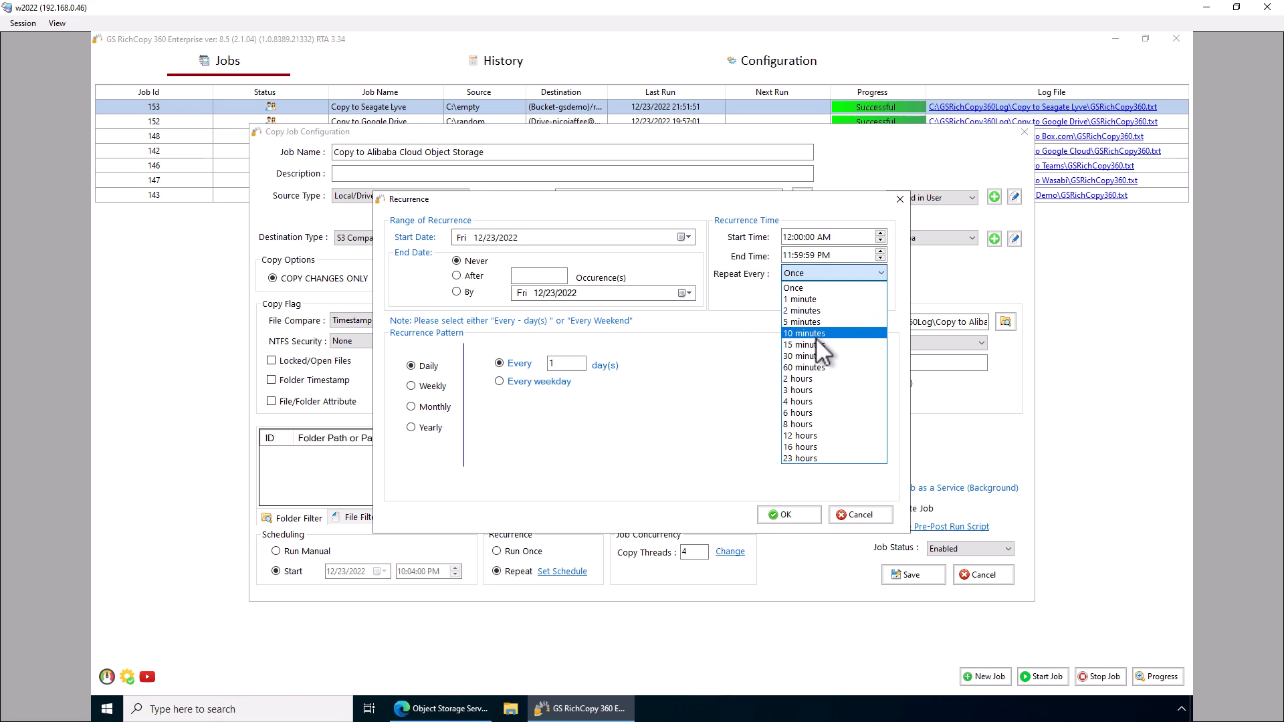
left_click(691, 348)
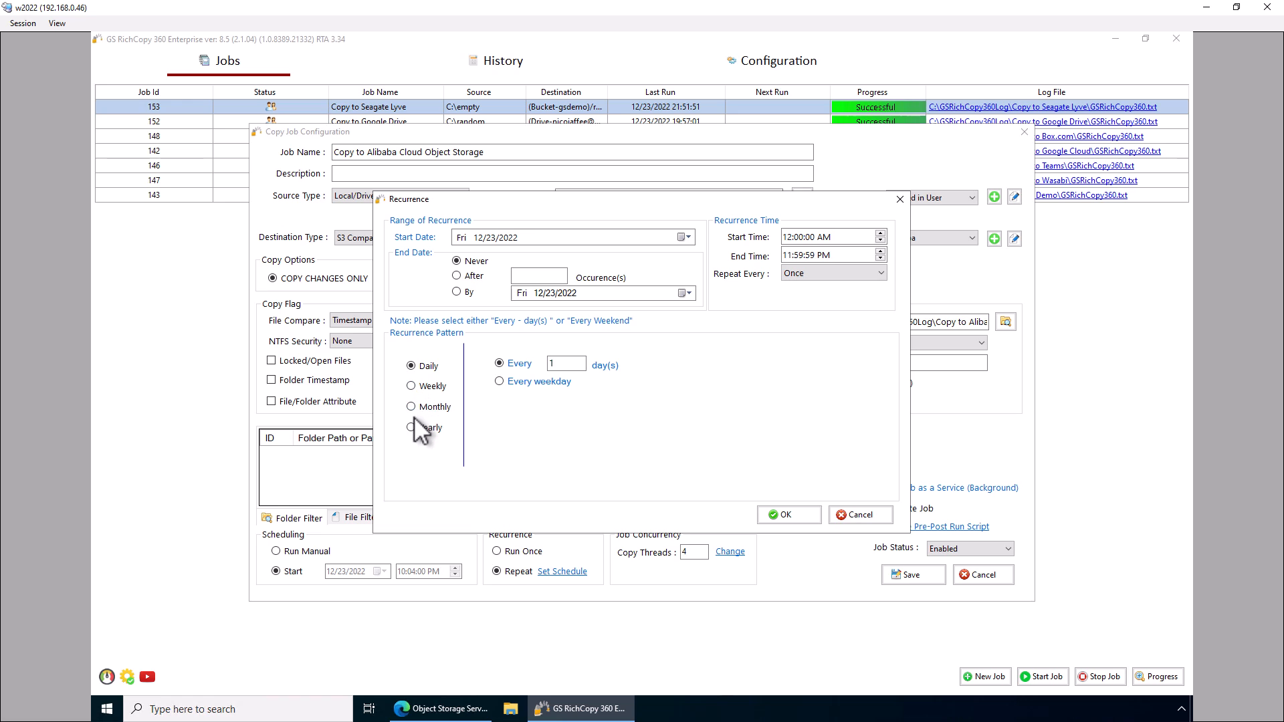
left_click(873, 517)
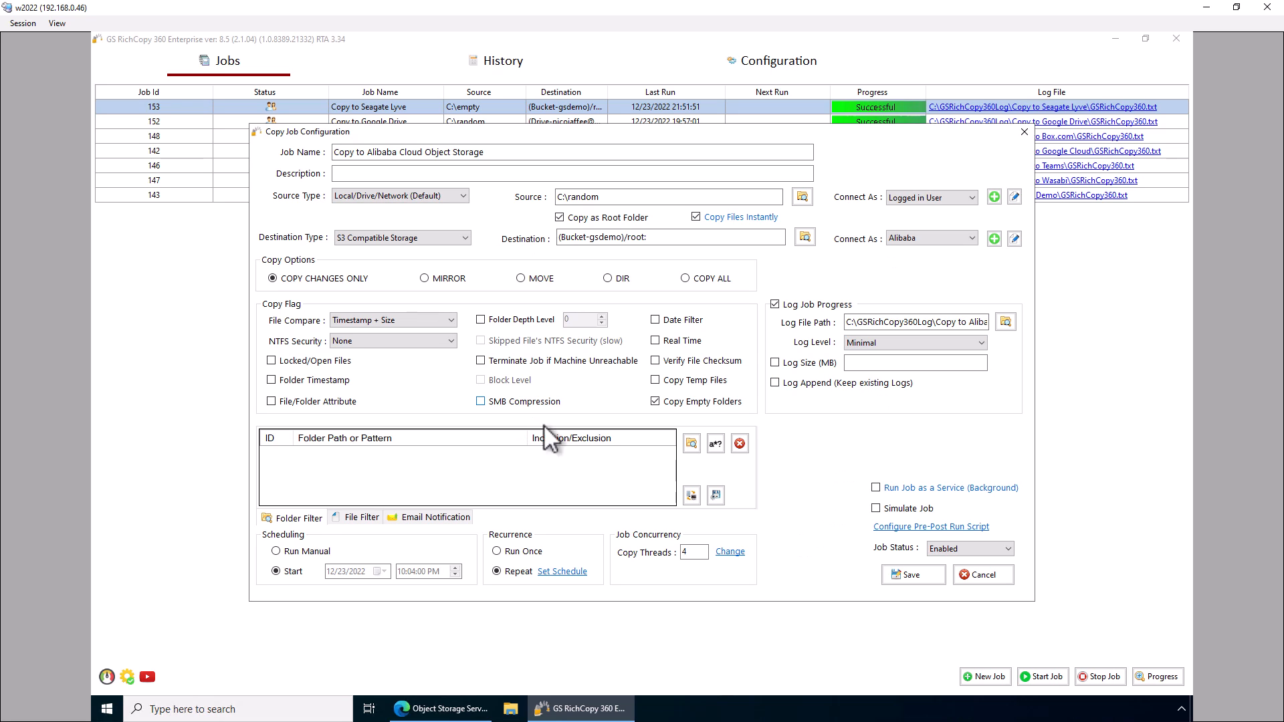
left_click(294, 551)
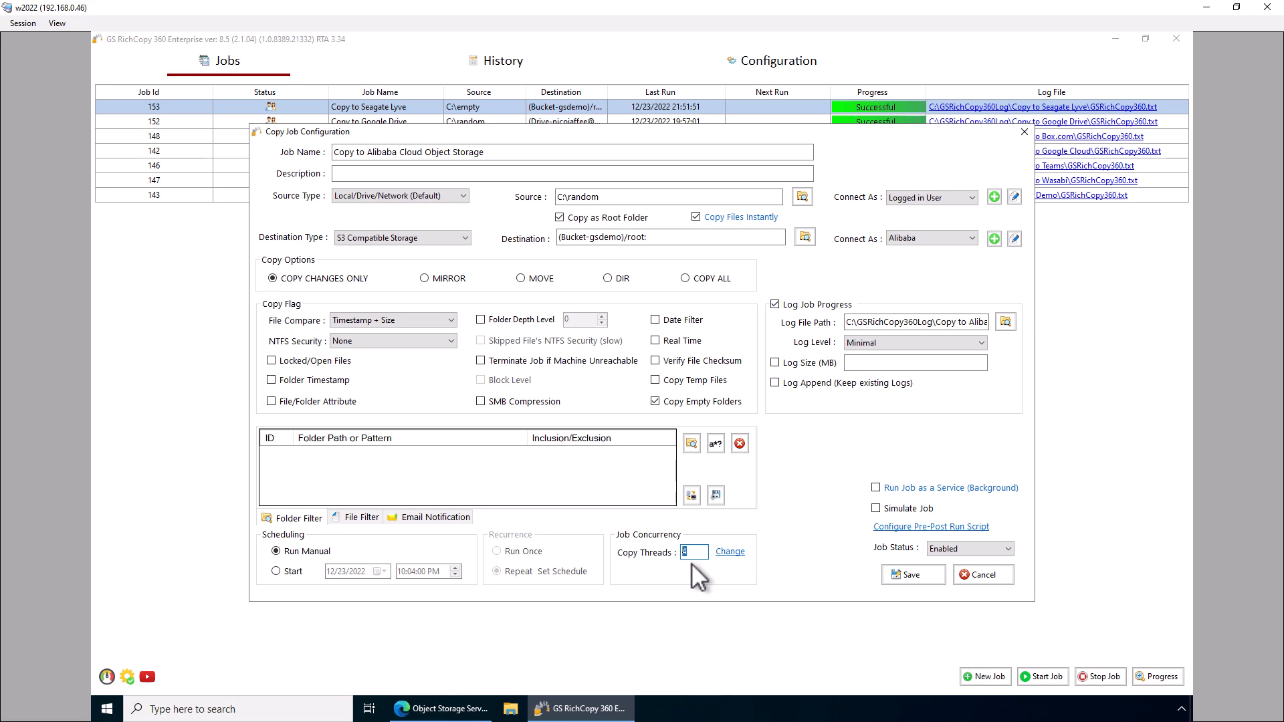
Save the new job and start a run of Copy to Alibaba Cloud Object Storage
left_click(928, 576)
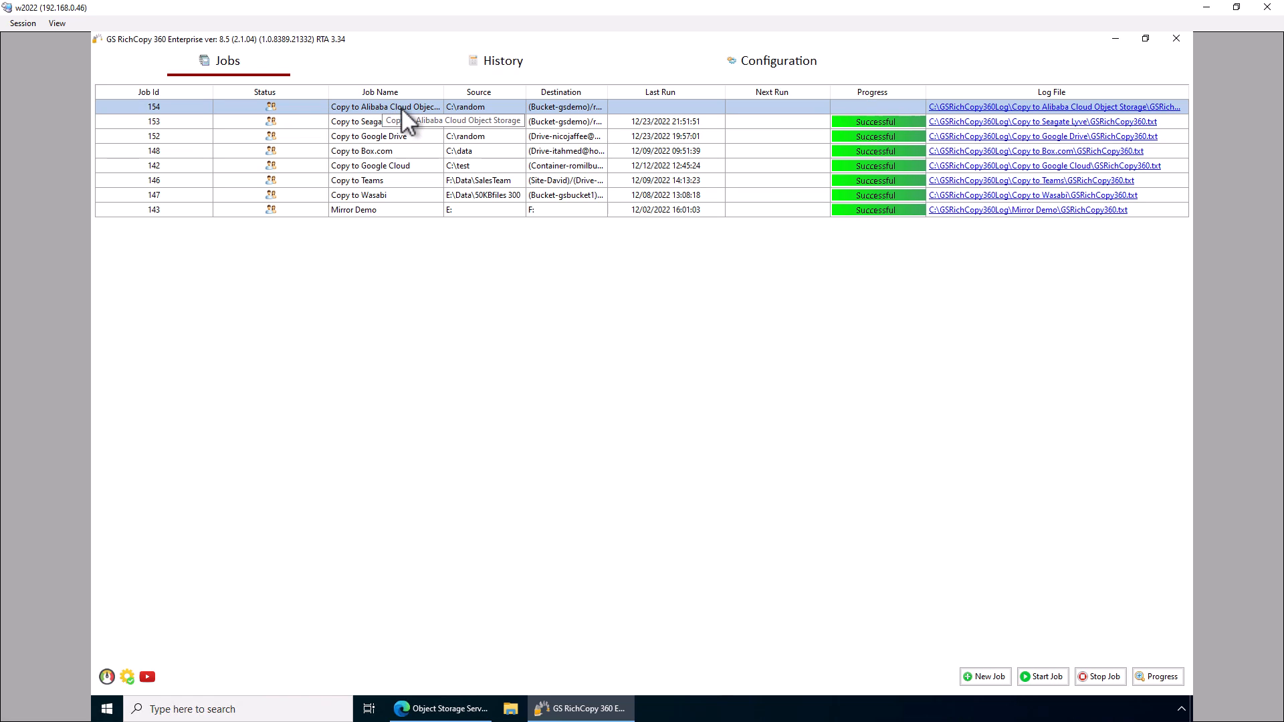
right_click(400, 107)
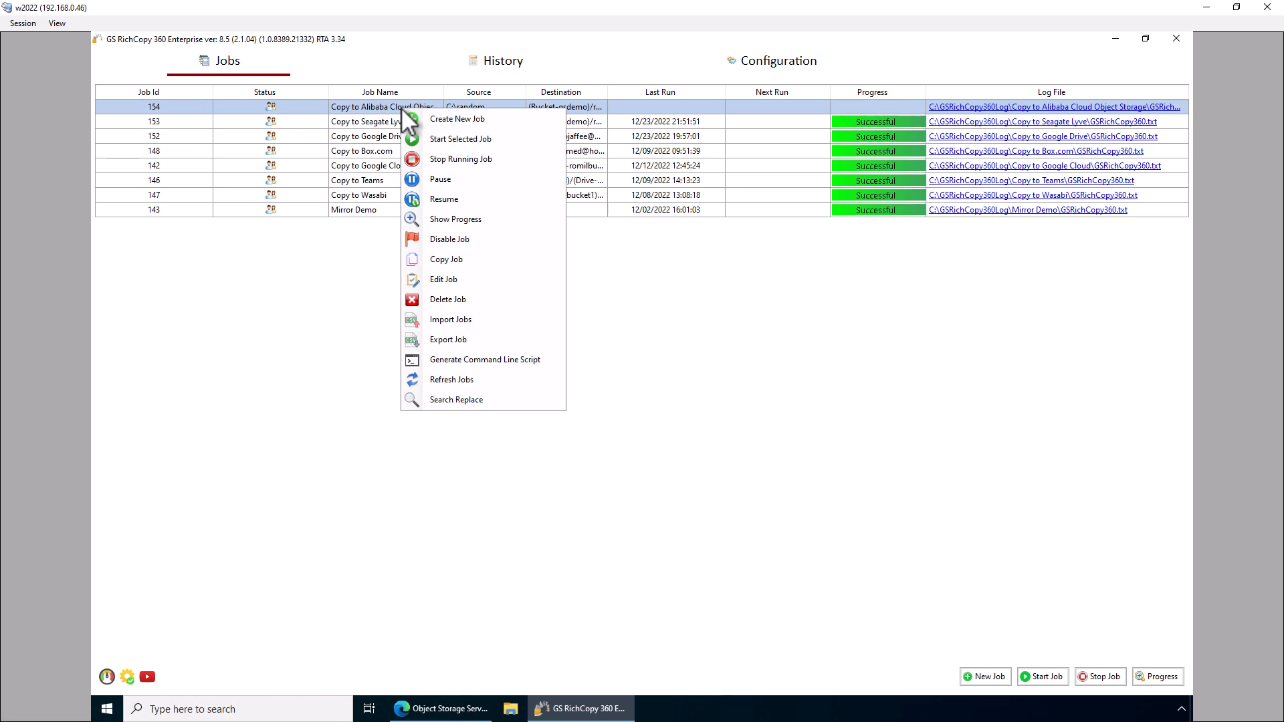
left_click(432, 139)
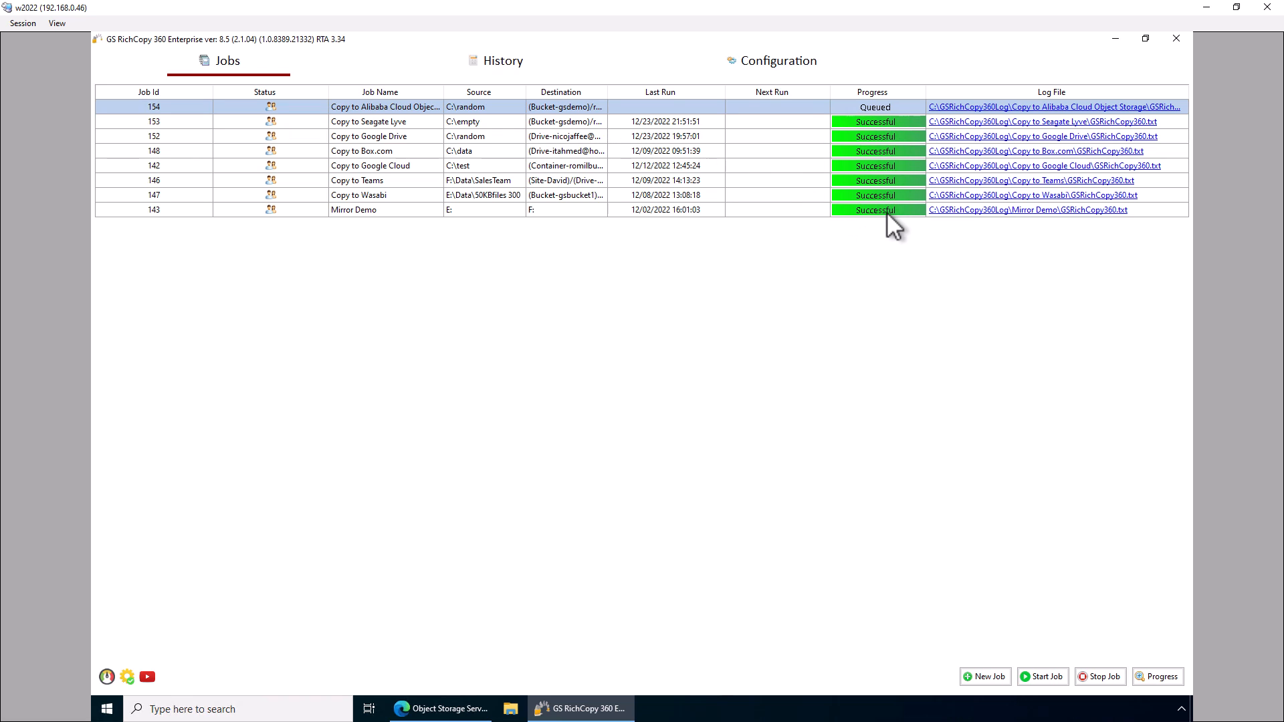
Examine the Alibaba job's run details and check the errors section of its log file
double_click(897, 107)
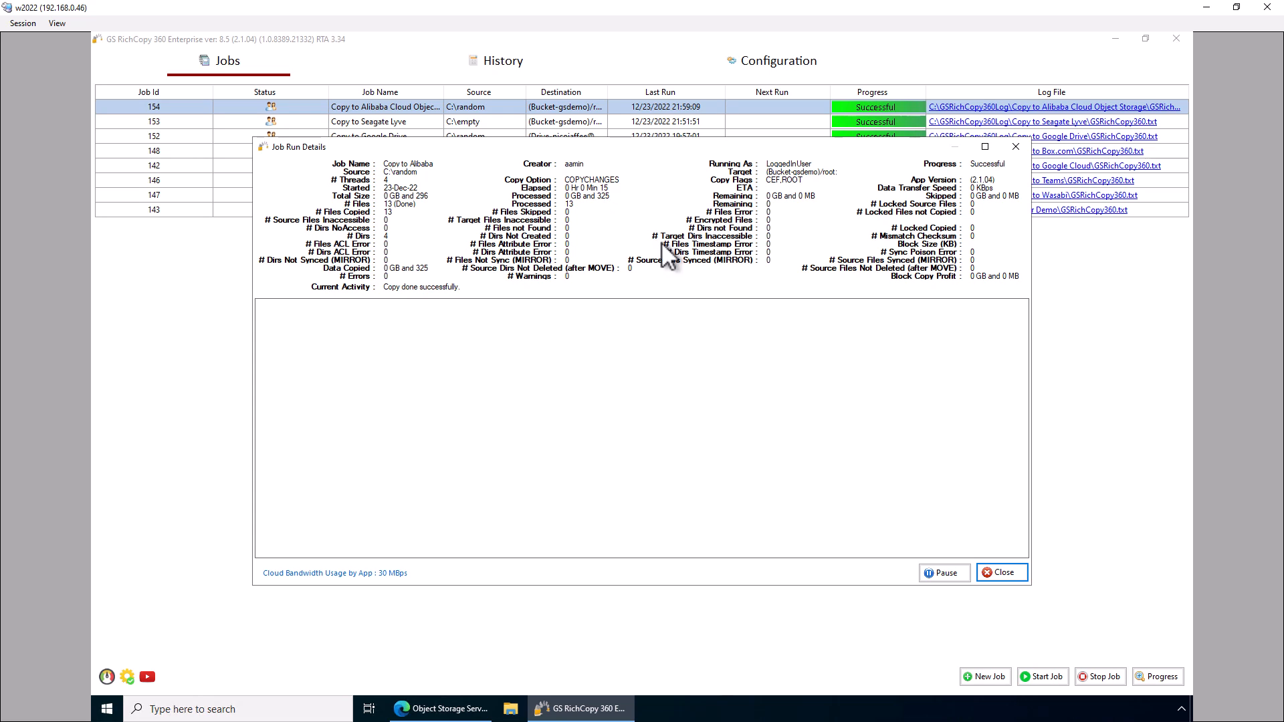
left_click(1003, 572)
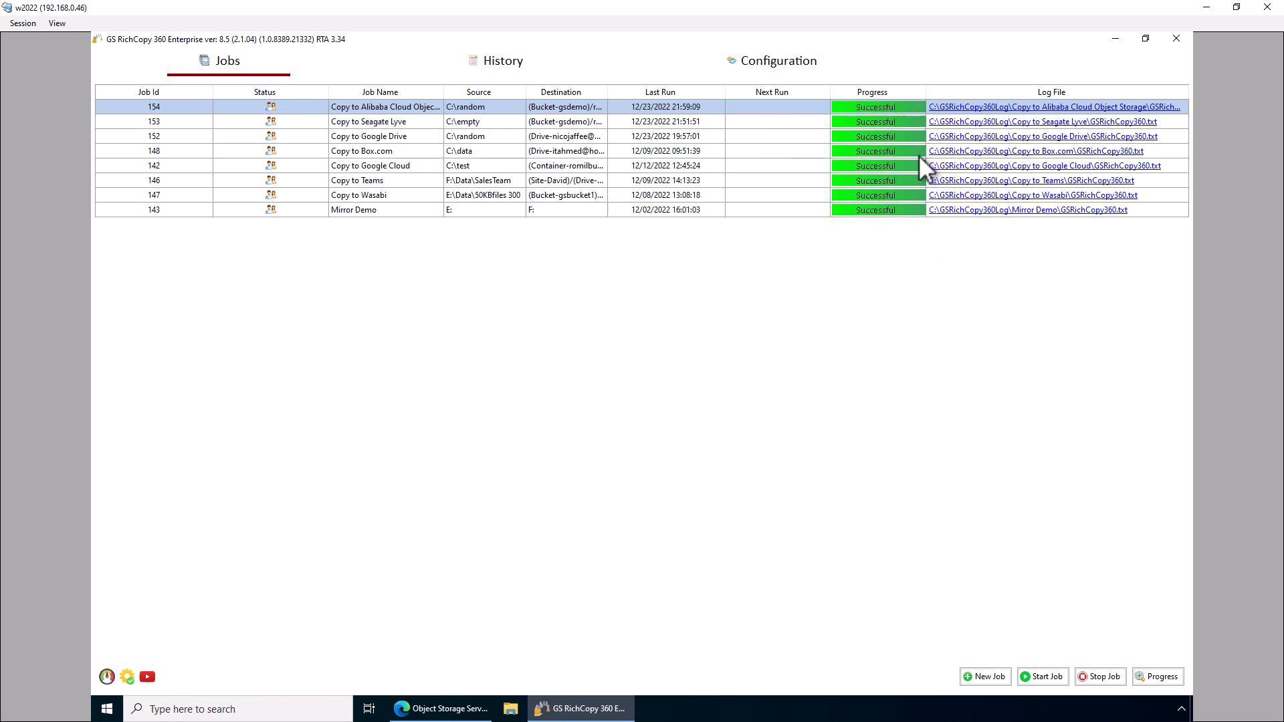
left_click(963, 114)
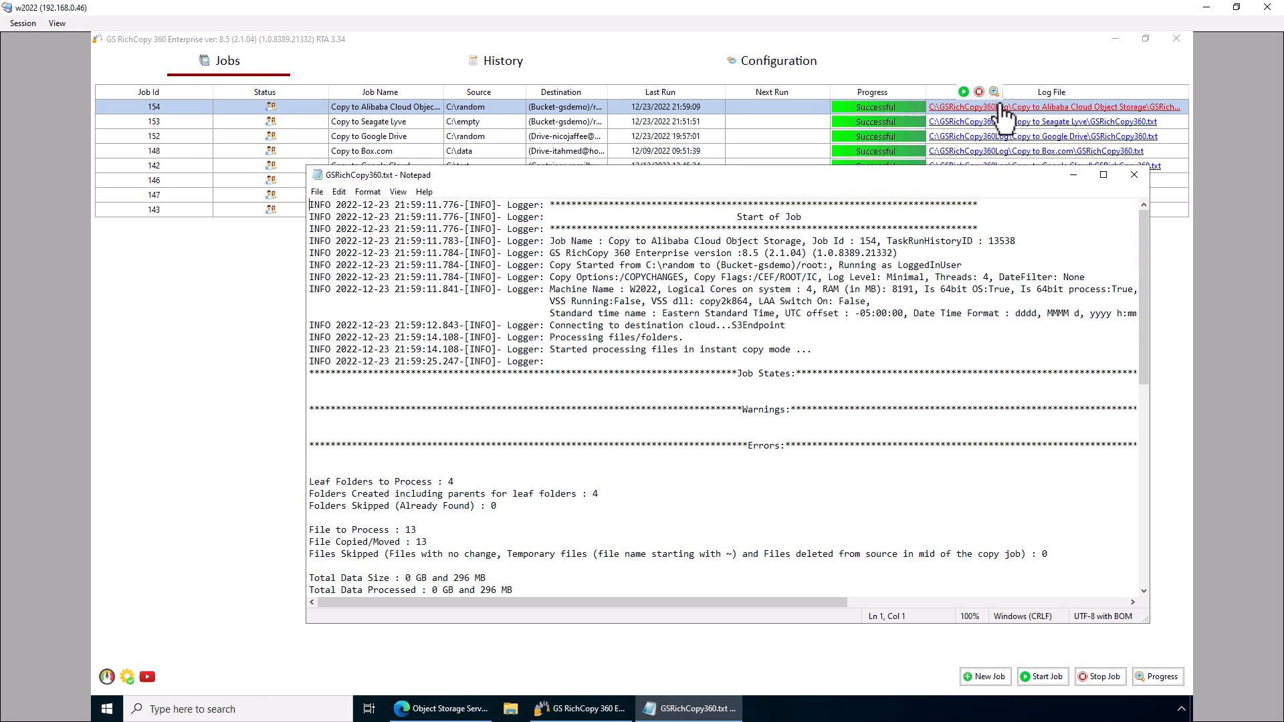
left_click_drag(818, 445, 464, 445)
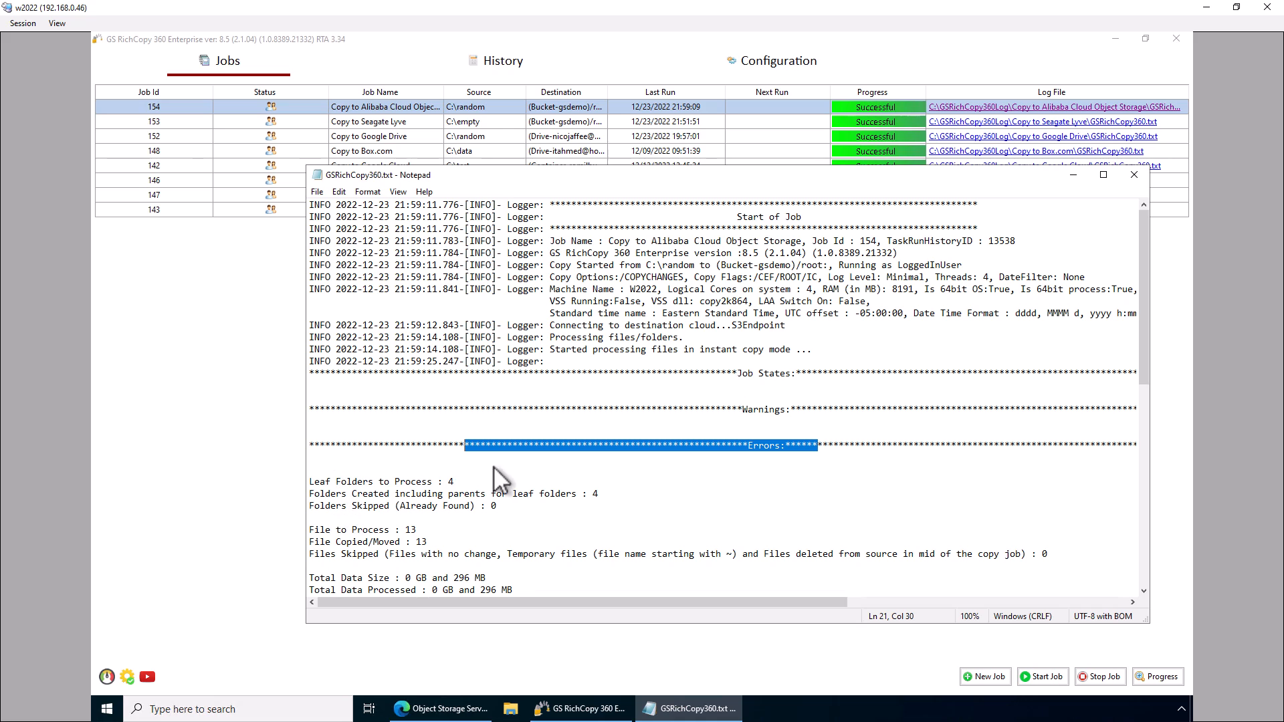
left_click(1135, 174)
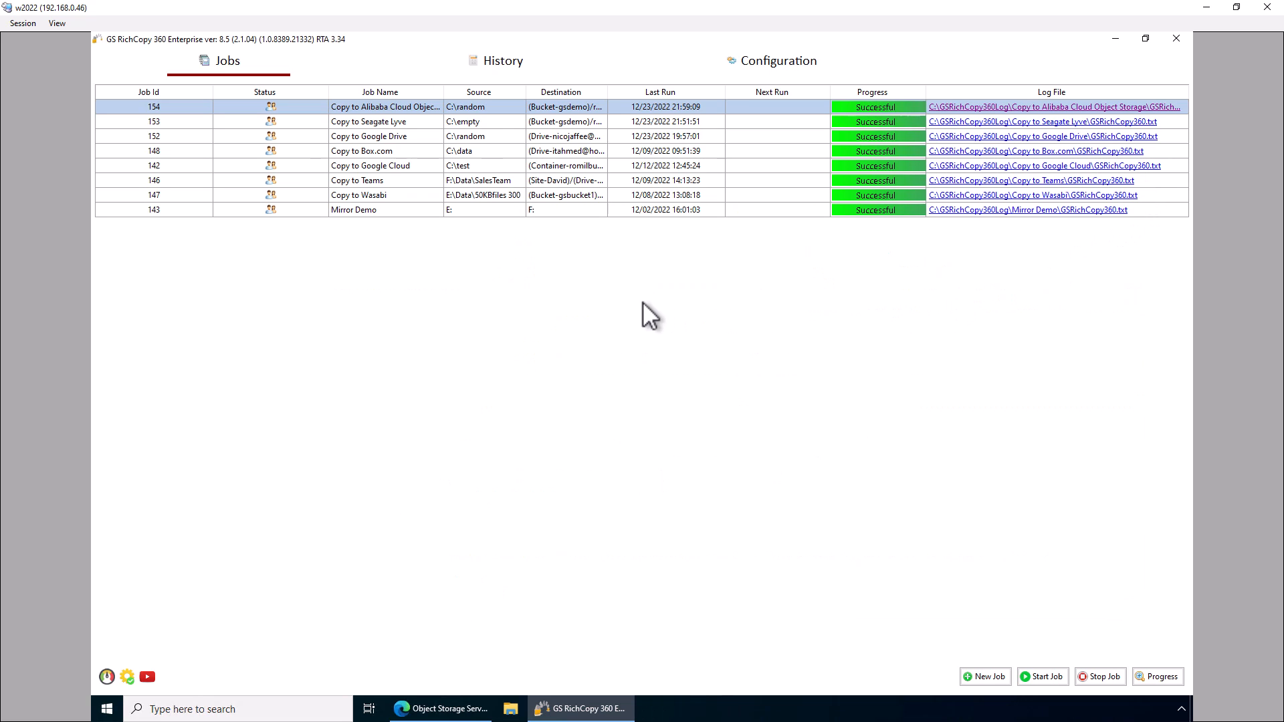
Edit the Alibaba job to use S3 Compatible Storage with the Alibaba account as source and choose the random folder in bucket gsdemo
double_click(426, 107)
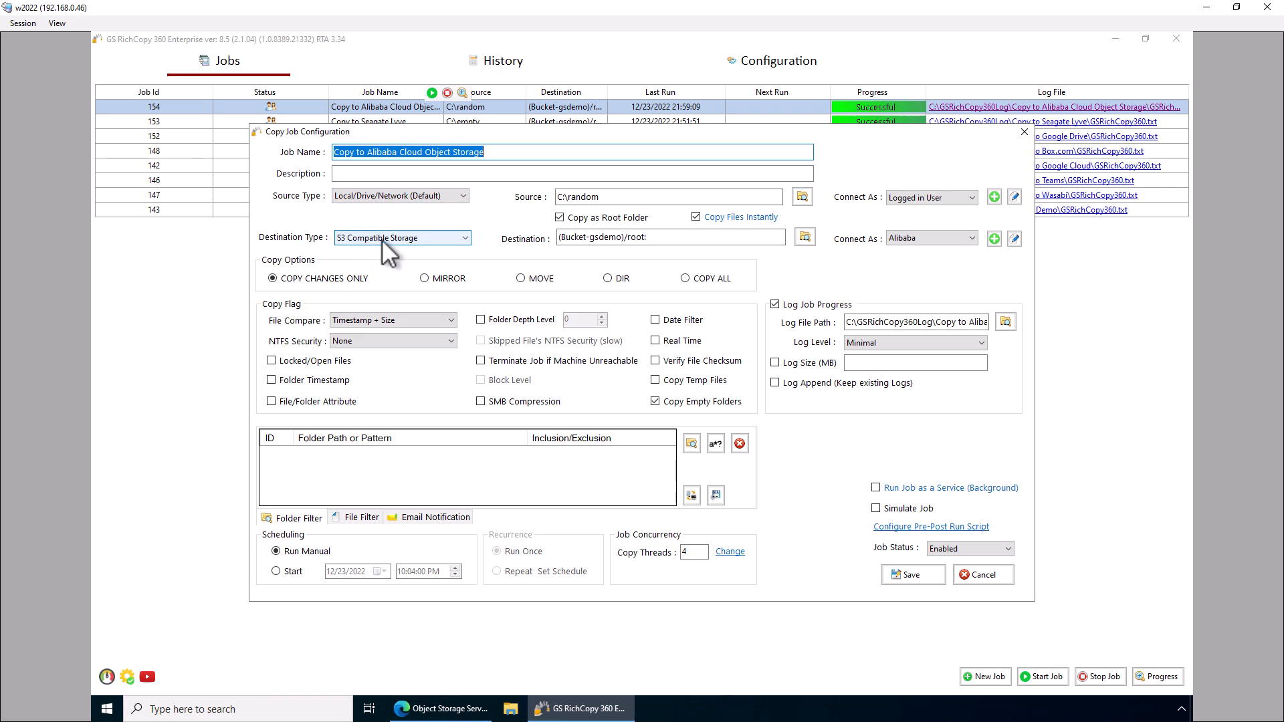
left_click(391, 197)
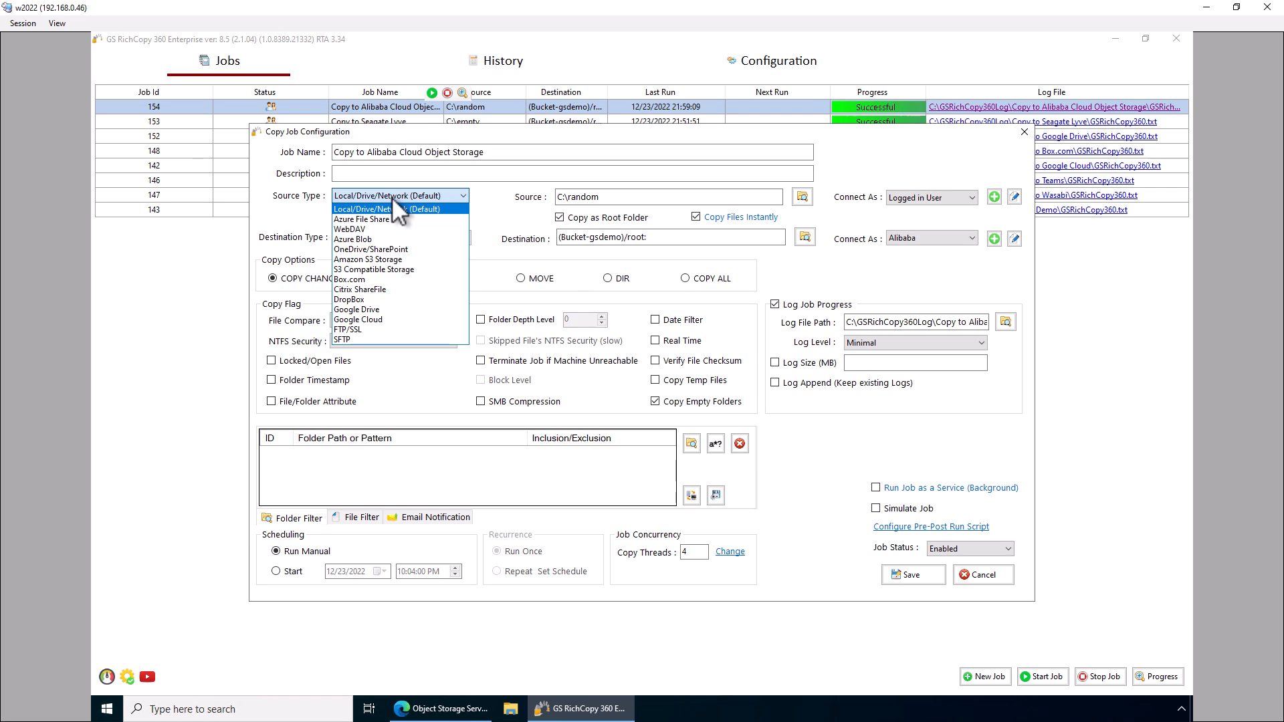
left_click(382, 268)
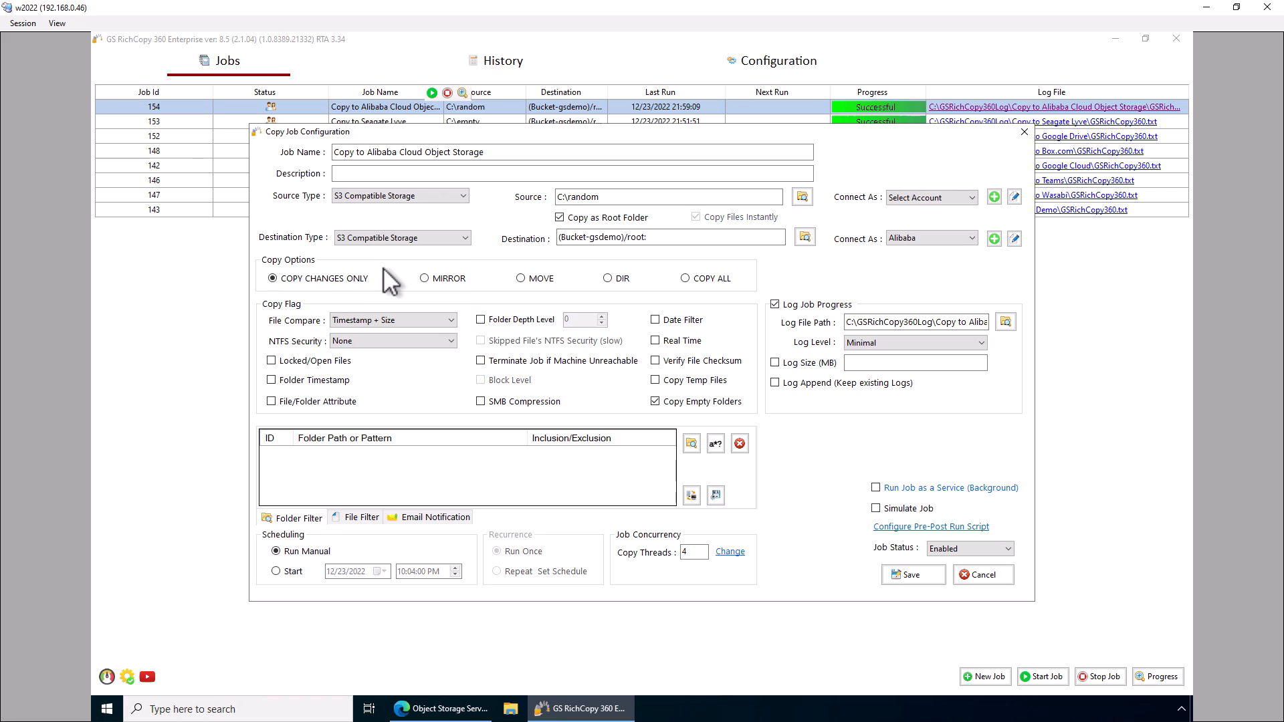
left_click(923, 198)
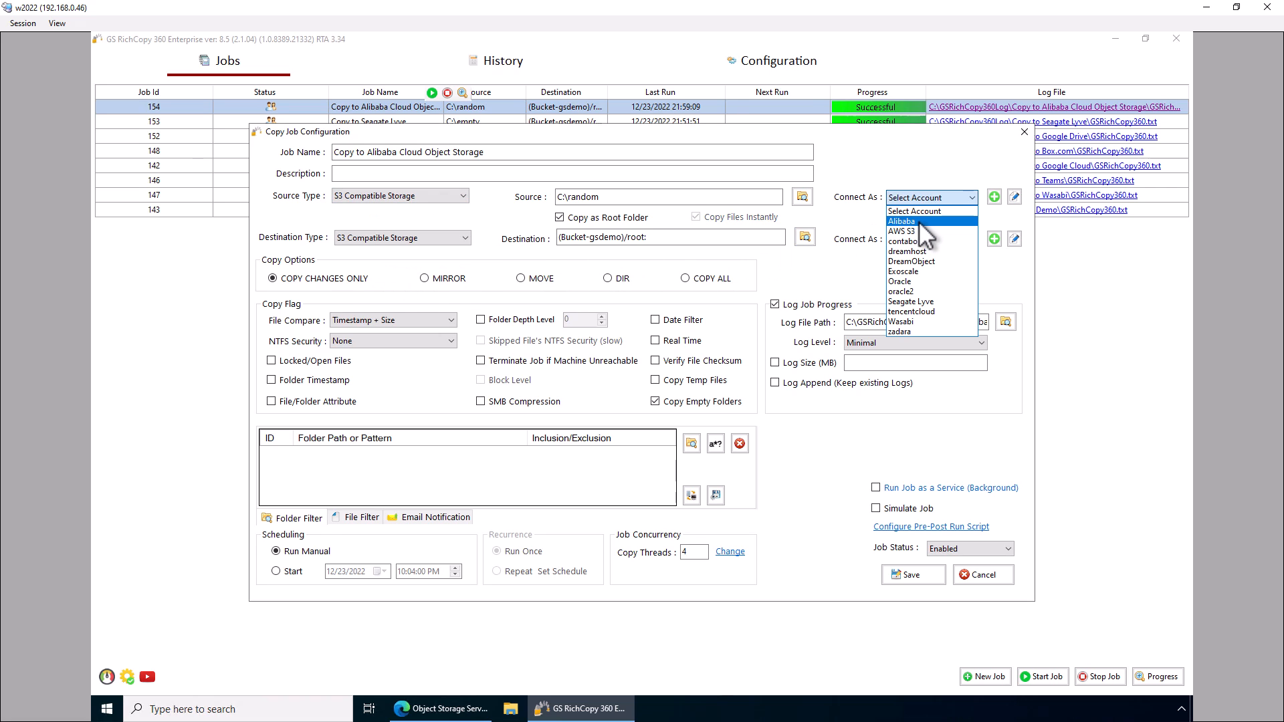
left_click(918, 220)
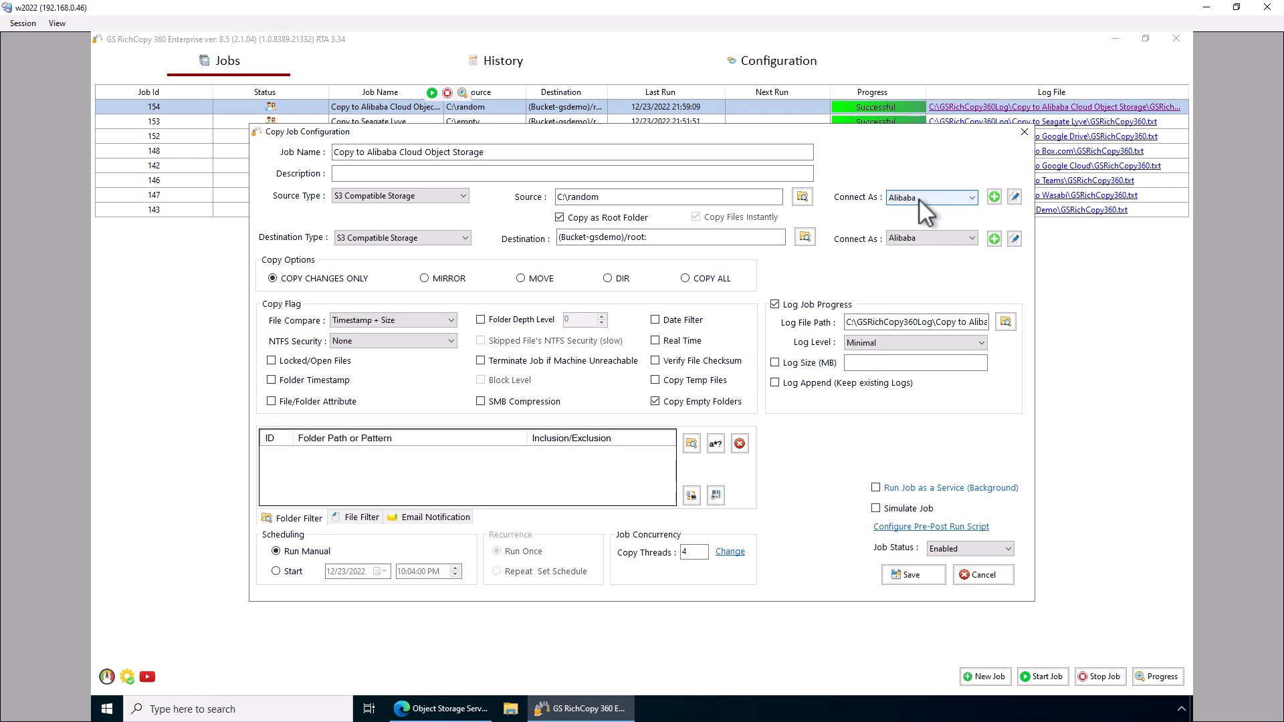
left_click(803, 196)
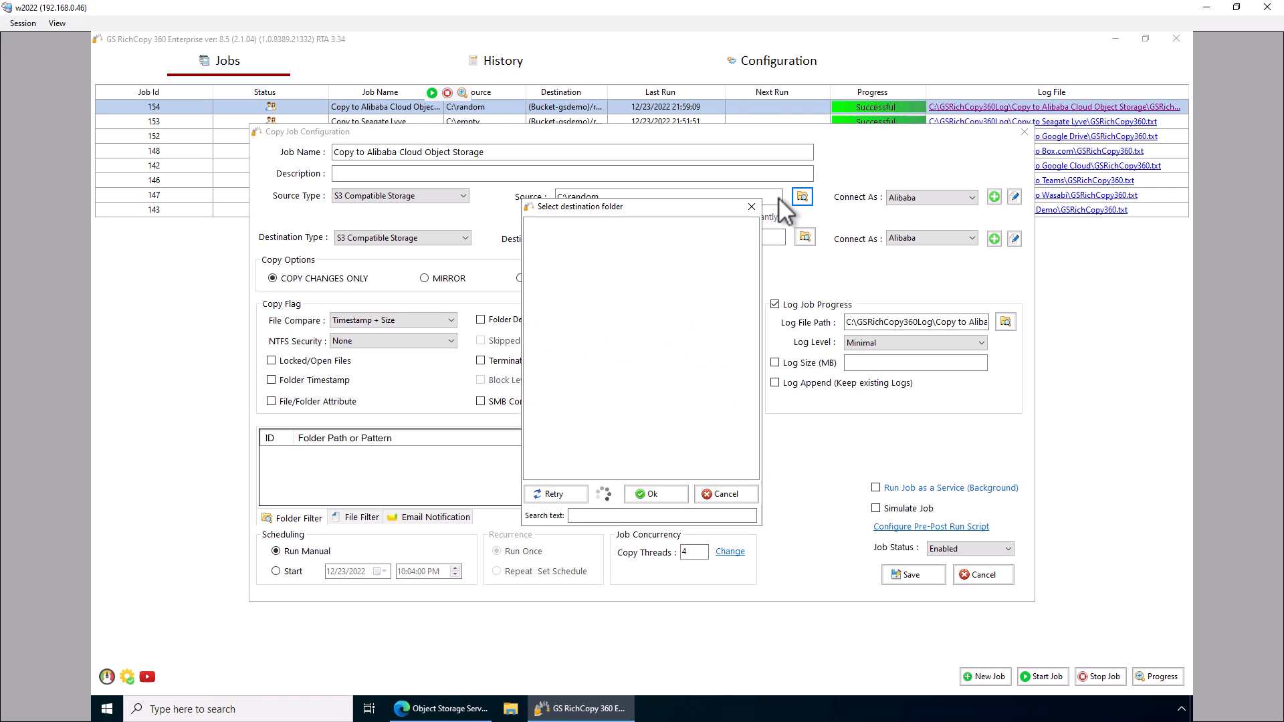
left_click(533, 223)
left_click(650, 494)
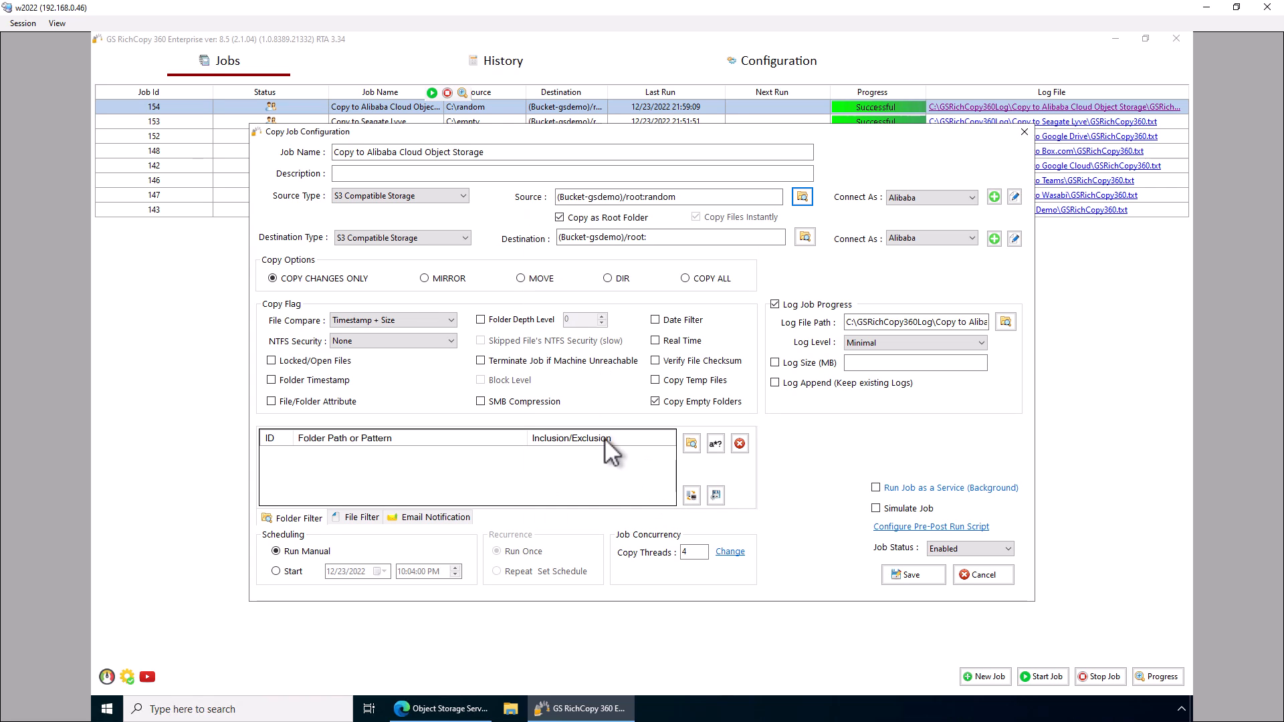
Set the destination type to Local/Drive/Network (Default), look through the other destination types and discard the job edits
left_click(427, 238)
left_click(411, 251)
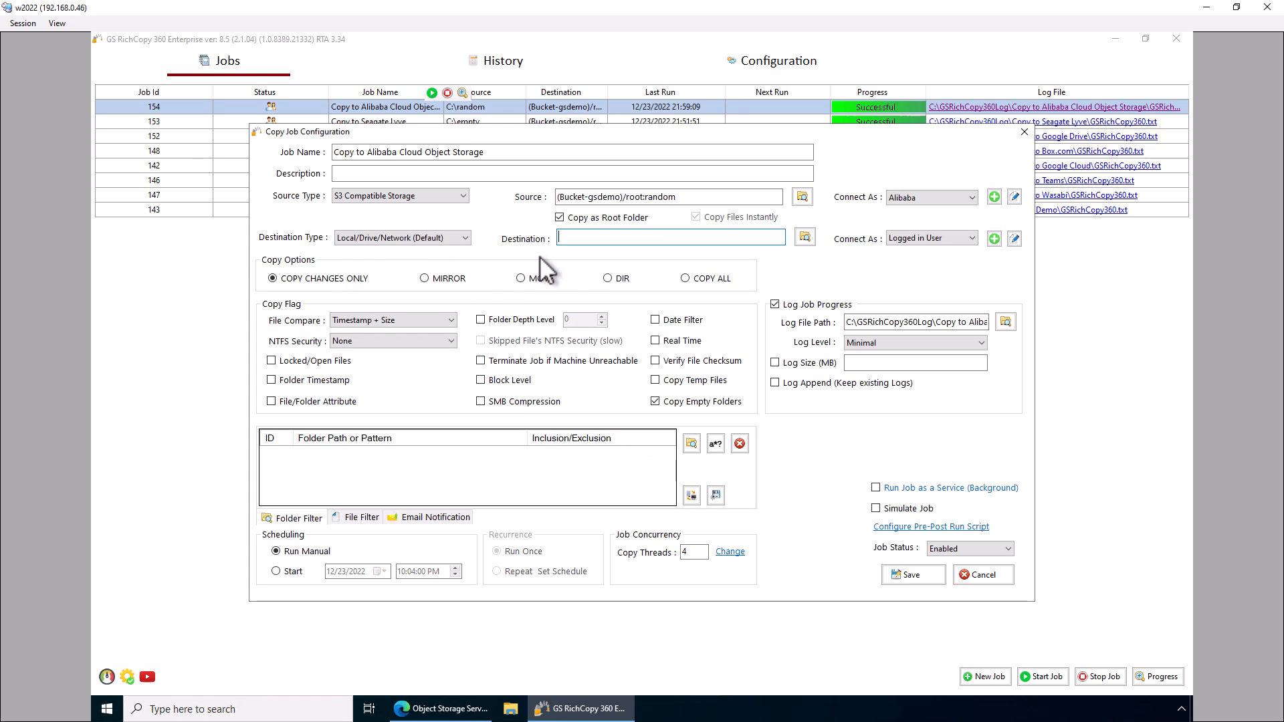
left_click(464, 238)
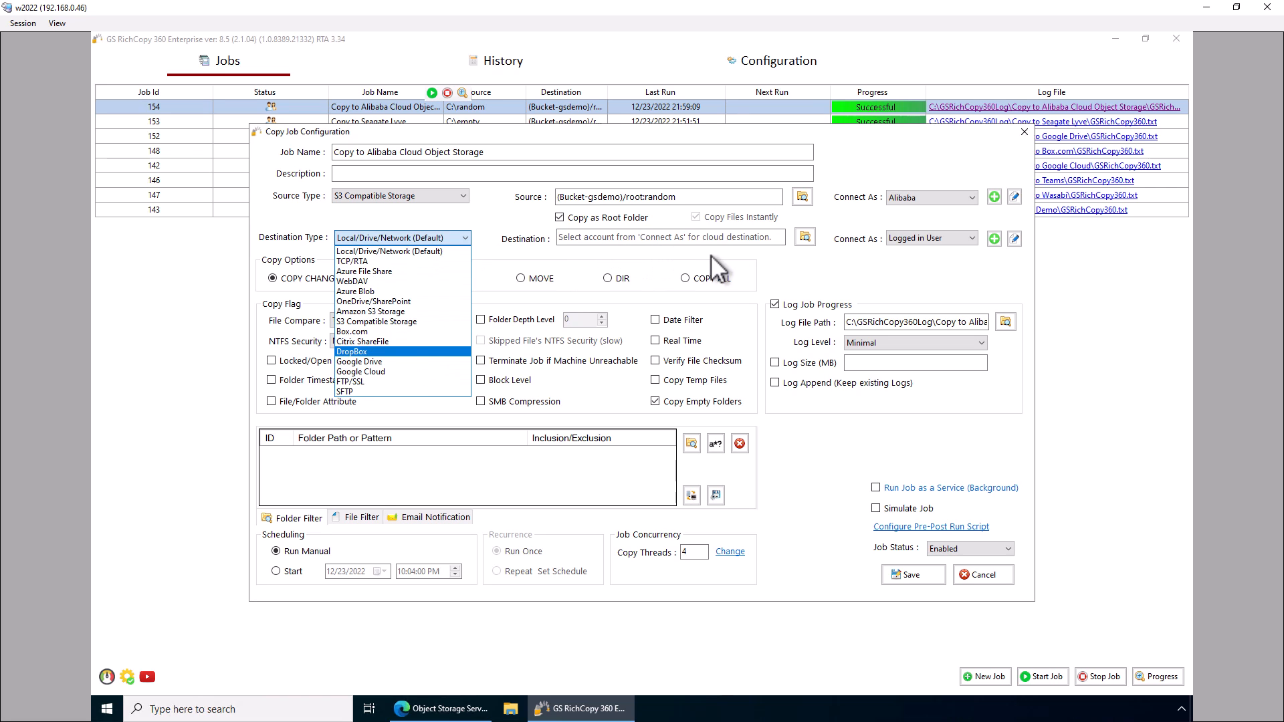
left_click(777, 259)
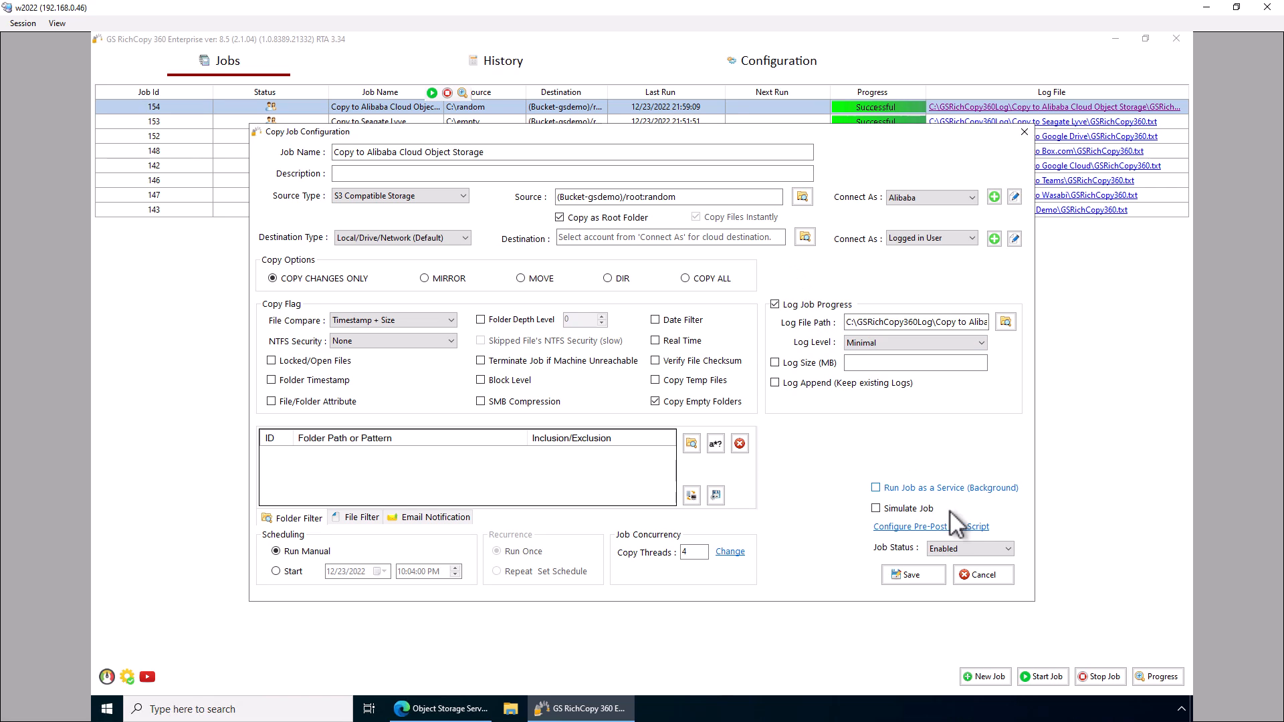
left_click(977, 573)
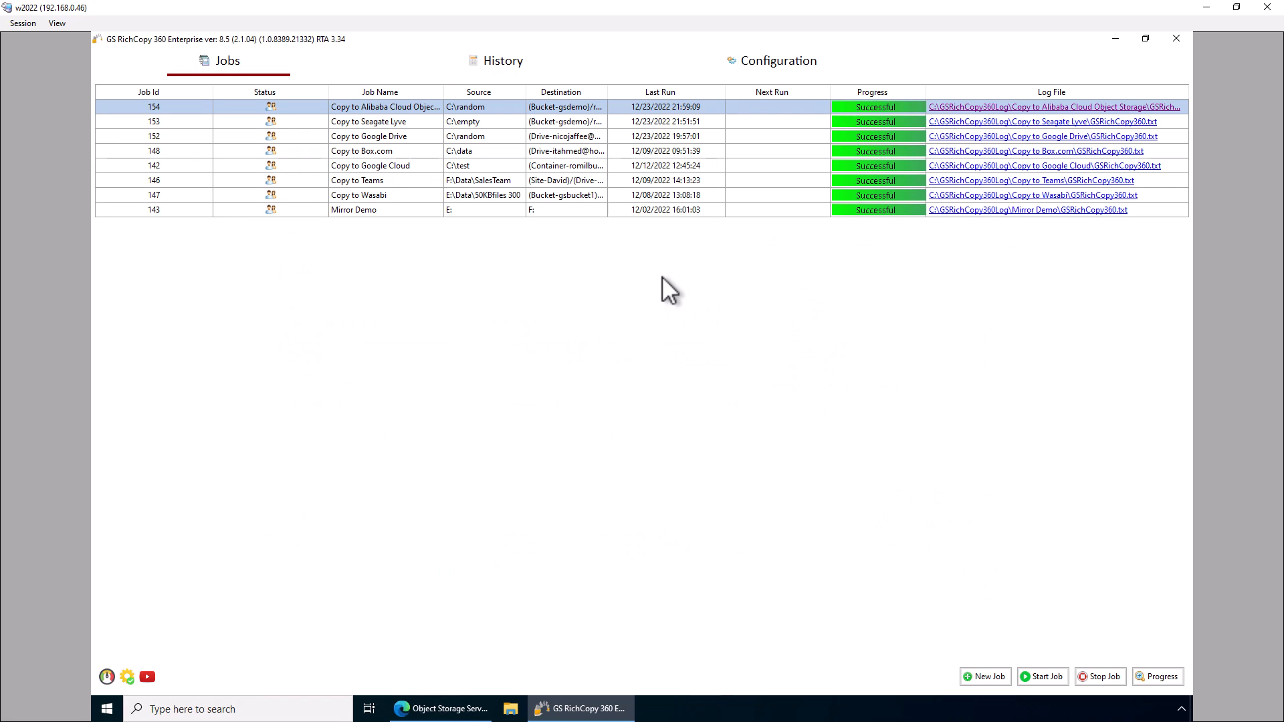